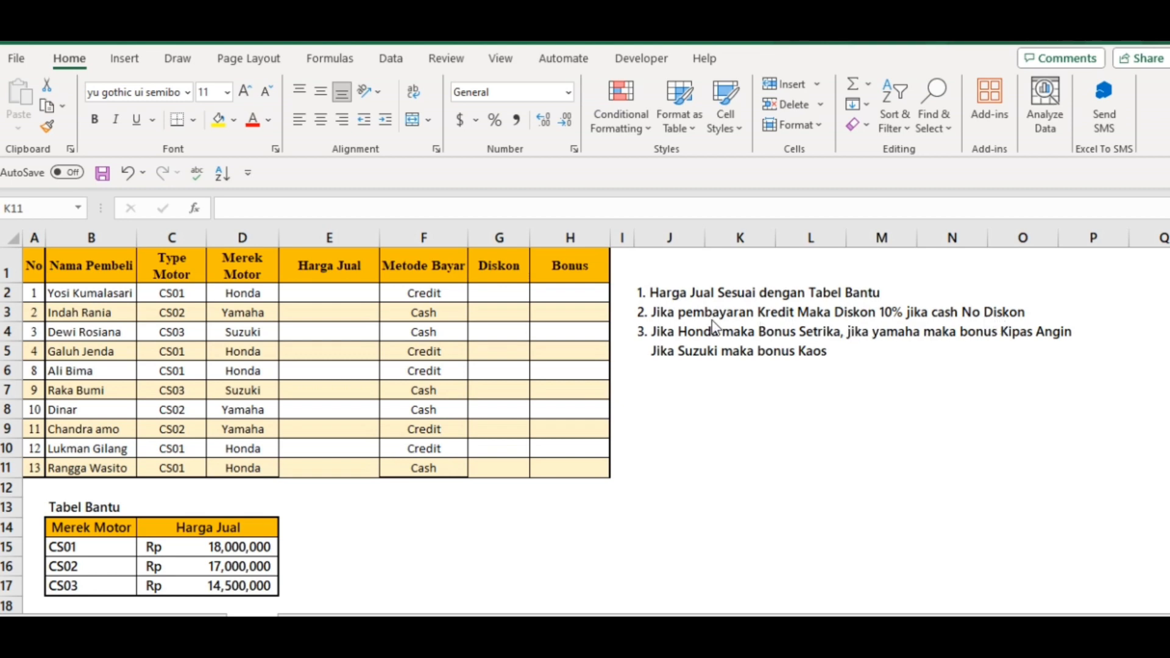
Review the written rules for the payment-method discount and the brand-based bonus beside the sales table
click(660, 314)
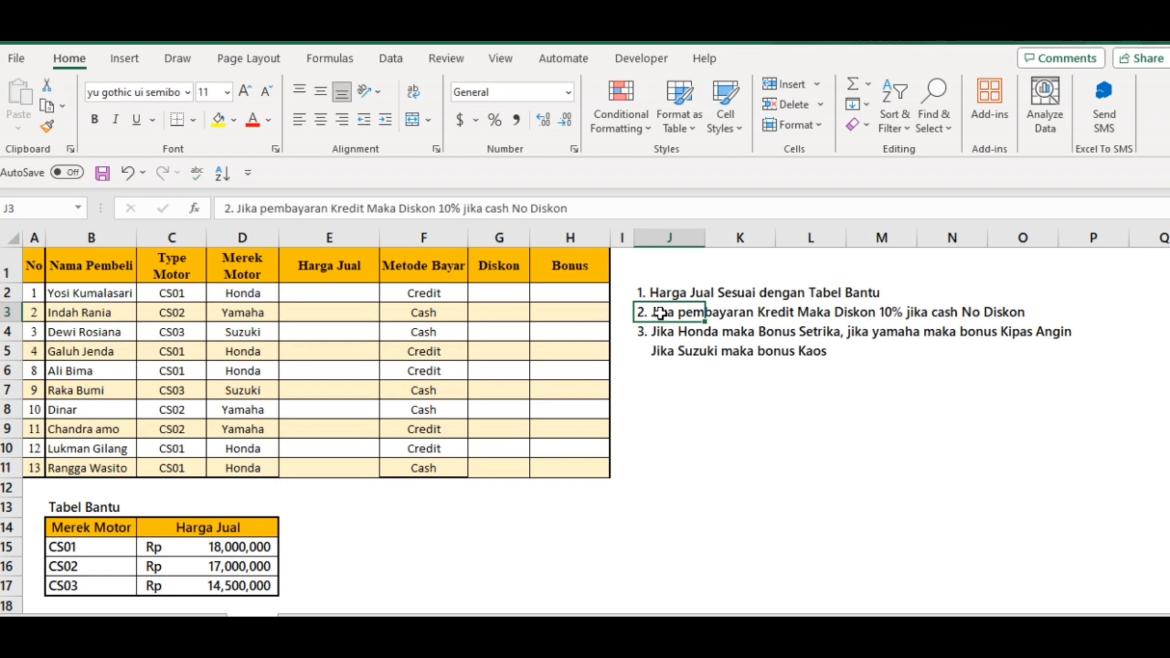
click(723, 315)
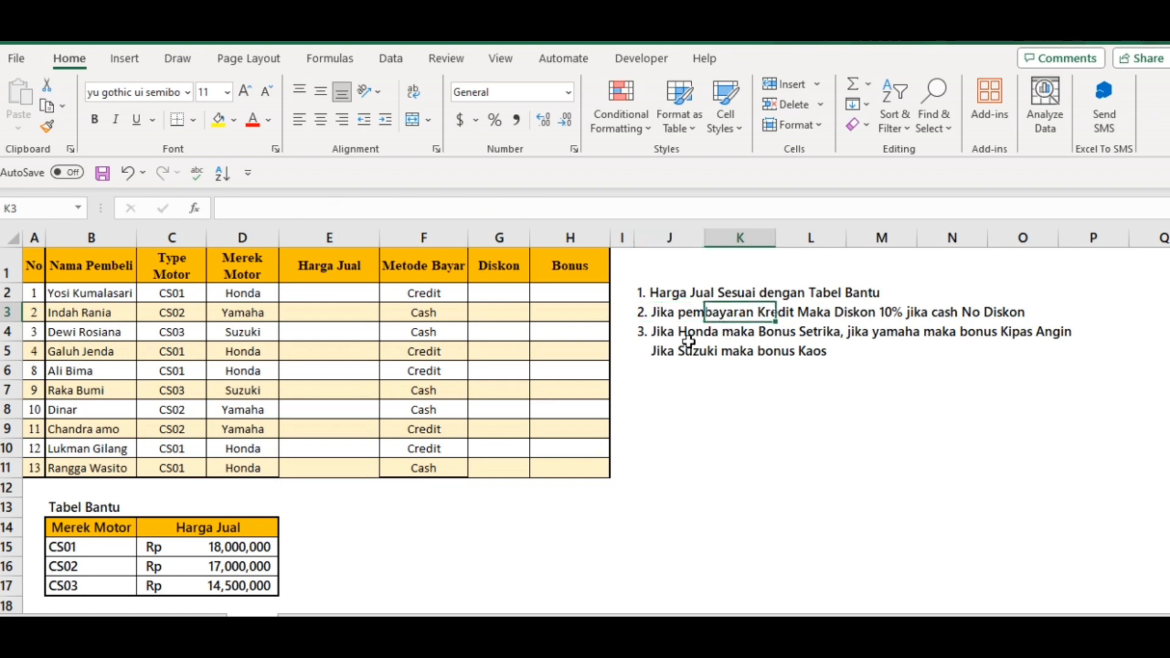
click(658, 329)
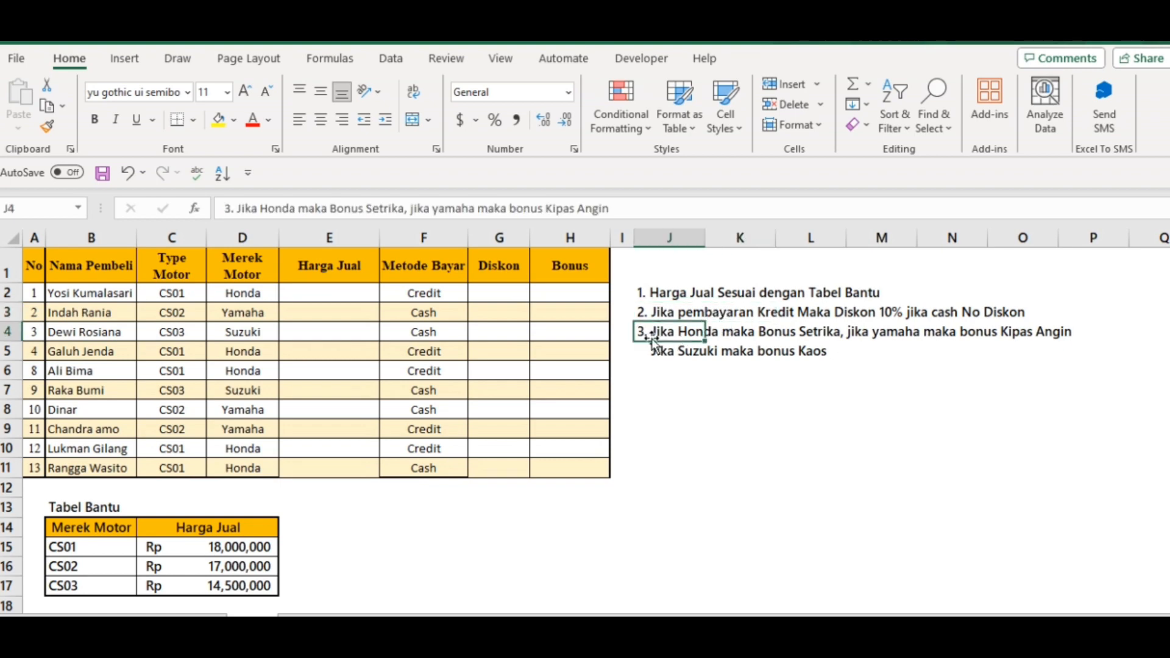
click(859, 333)
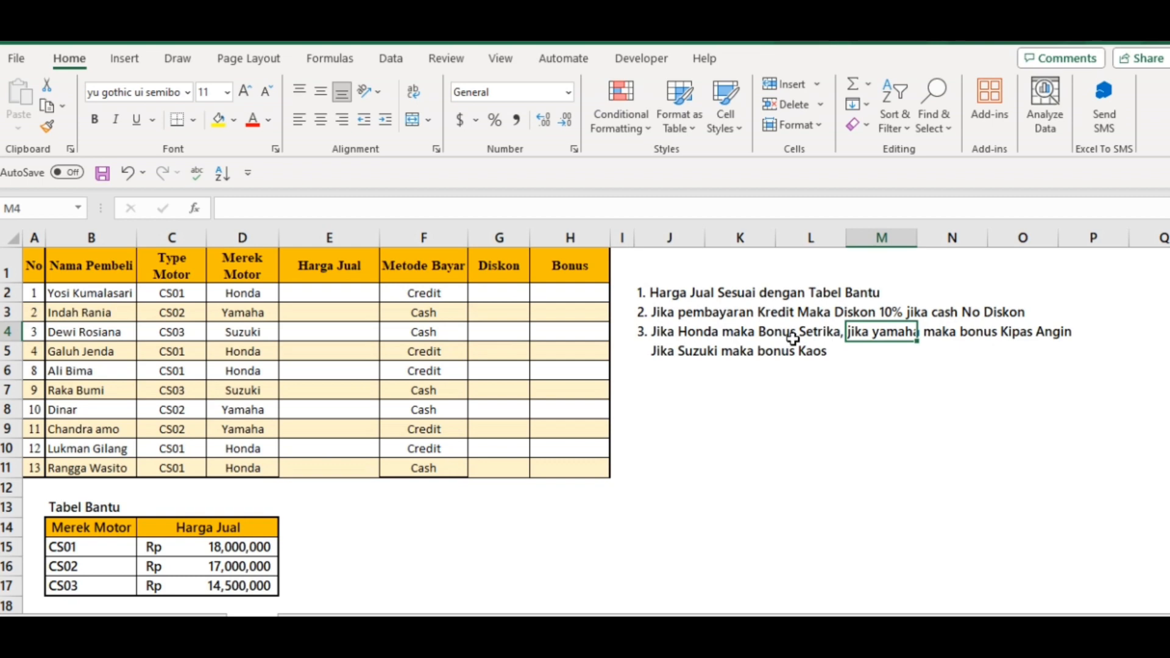
click(688, 335)
click(768, 335)
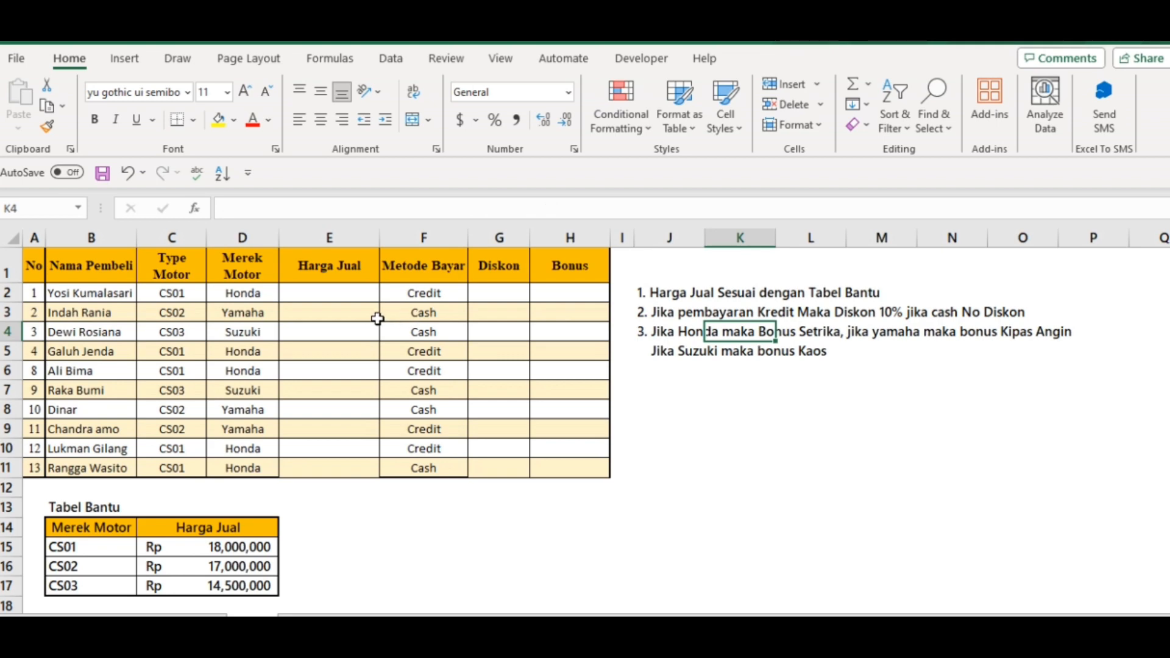
Start a VLOOKUP formula in E2 with C2 as the lookup value and the absolute range $B$15:$D$17 as the table
click(328, 295)
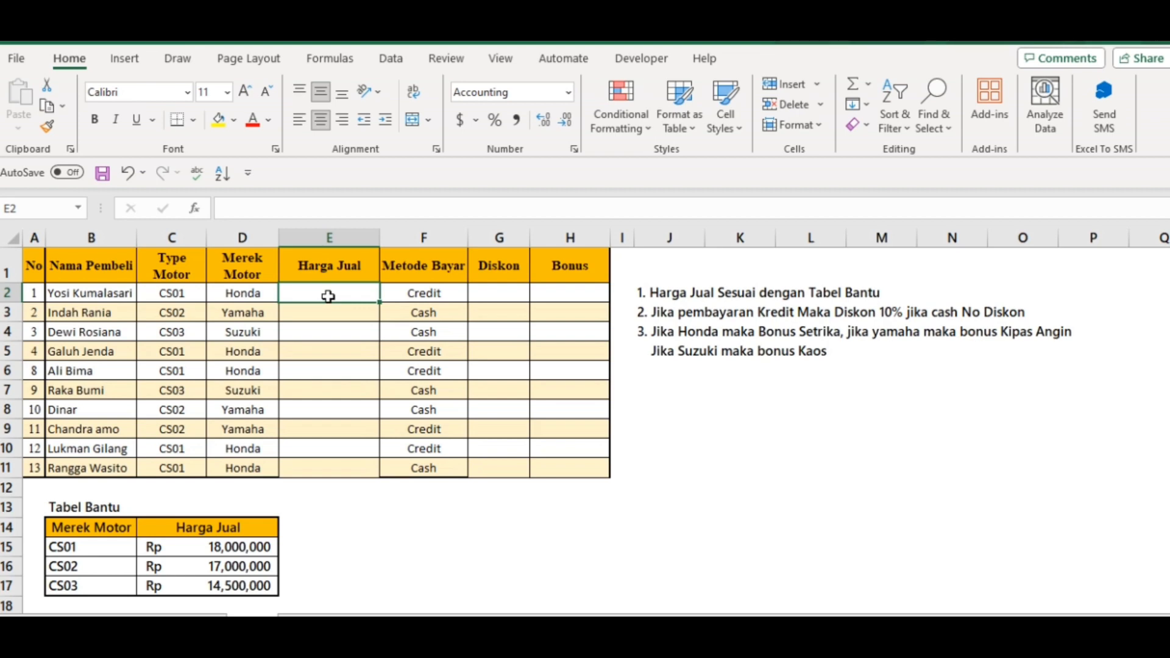
text(=vloo)
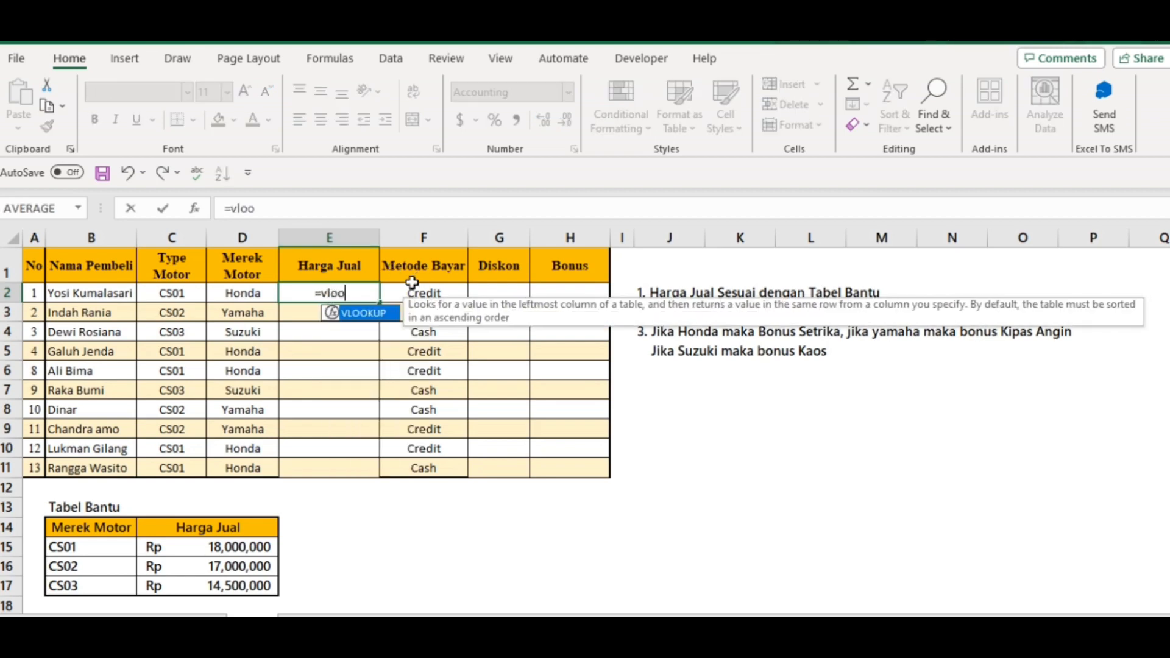
double_click(364, 313)
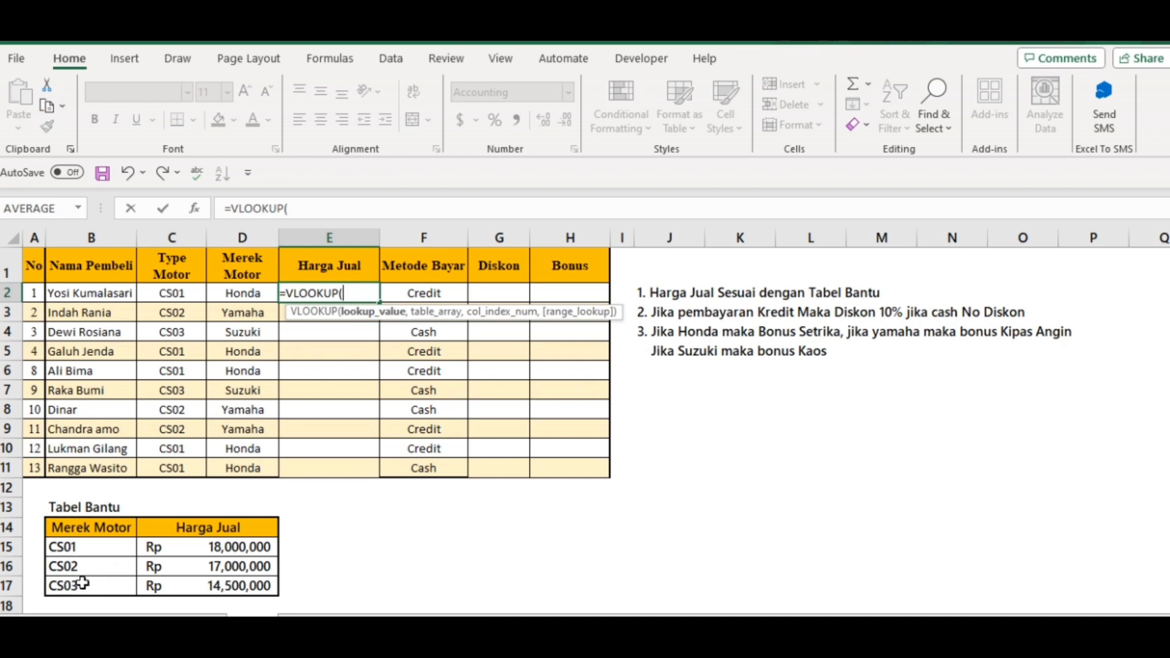
click(187, 294)
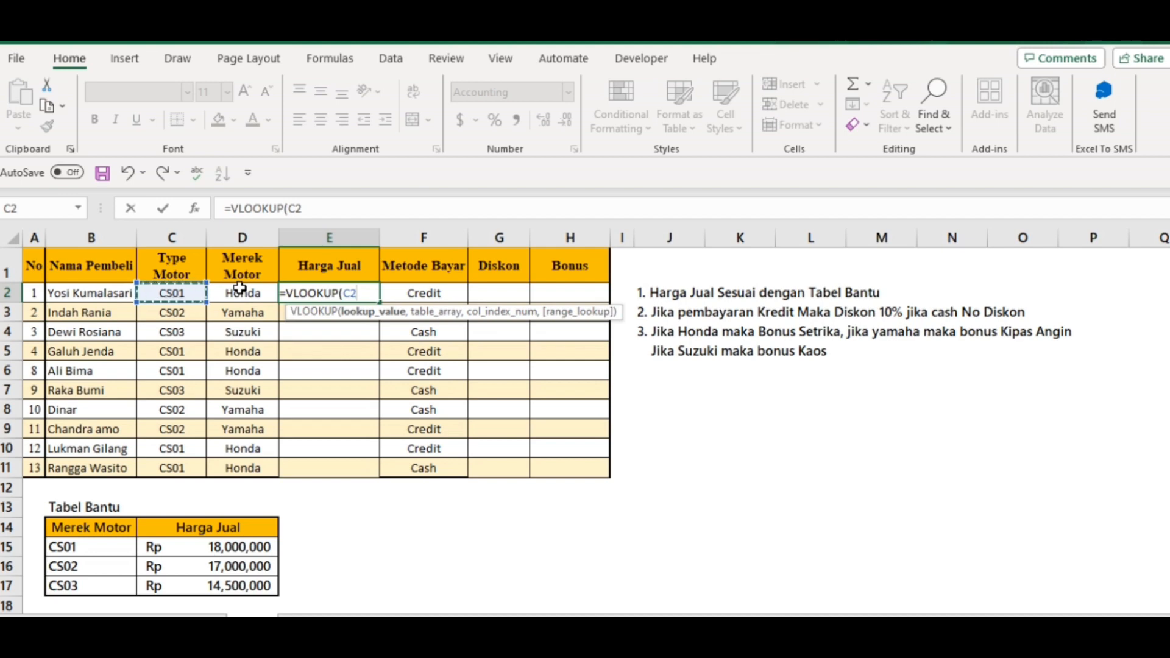
text(,)
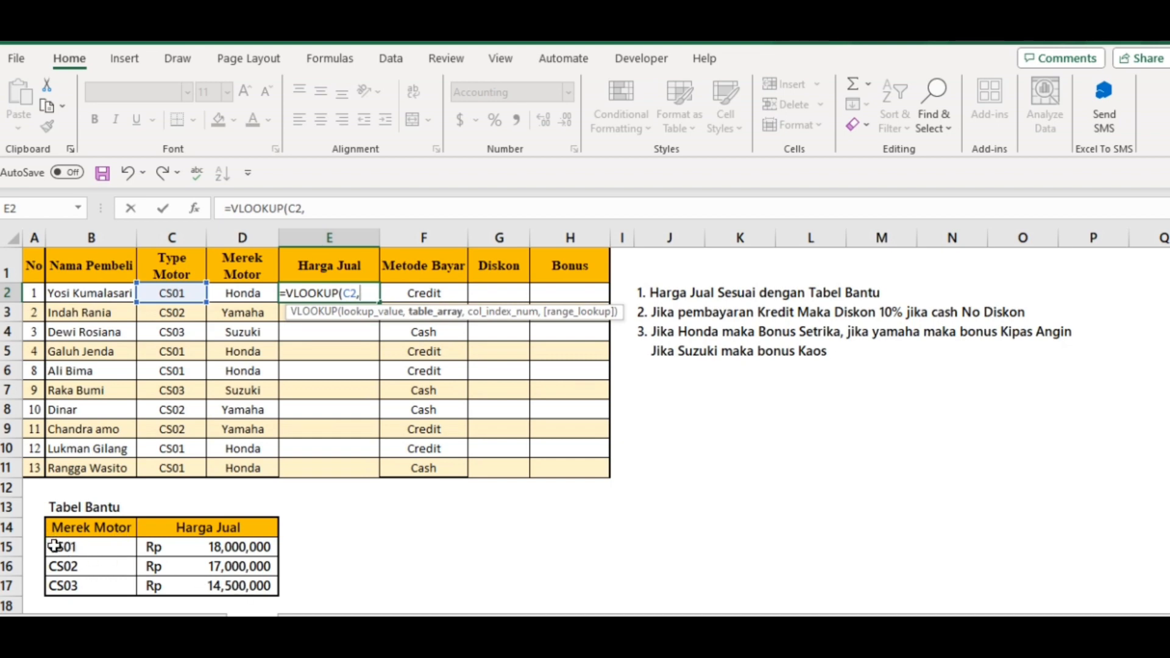
drag(55, 546, 234, 602)
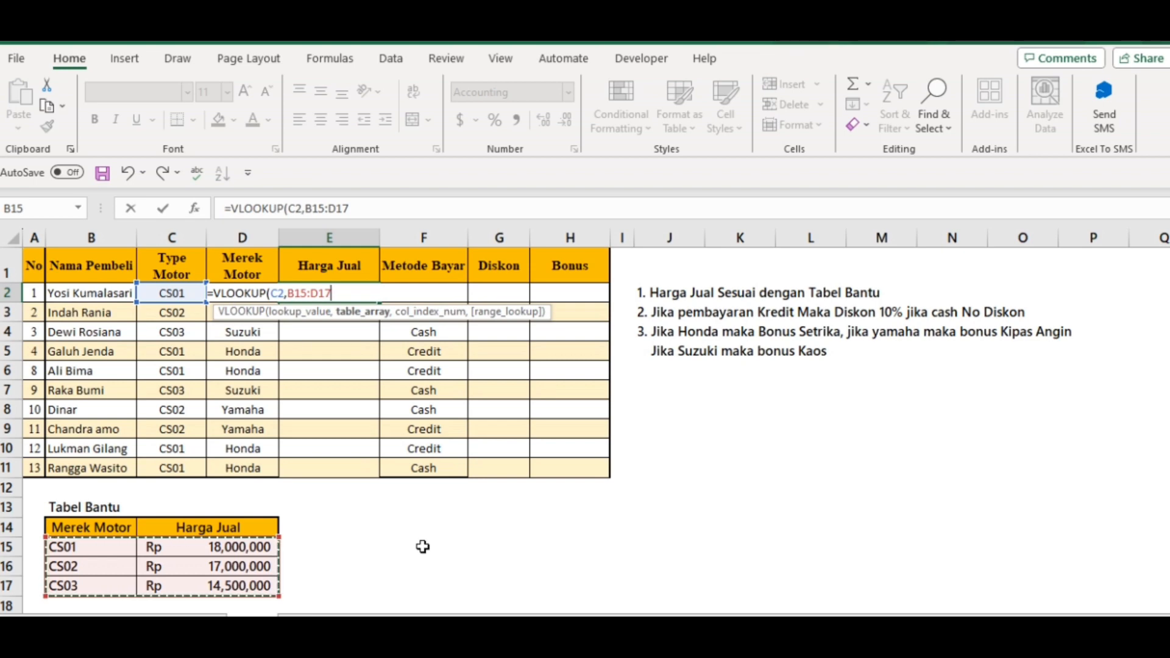
key(F4)
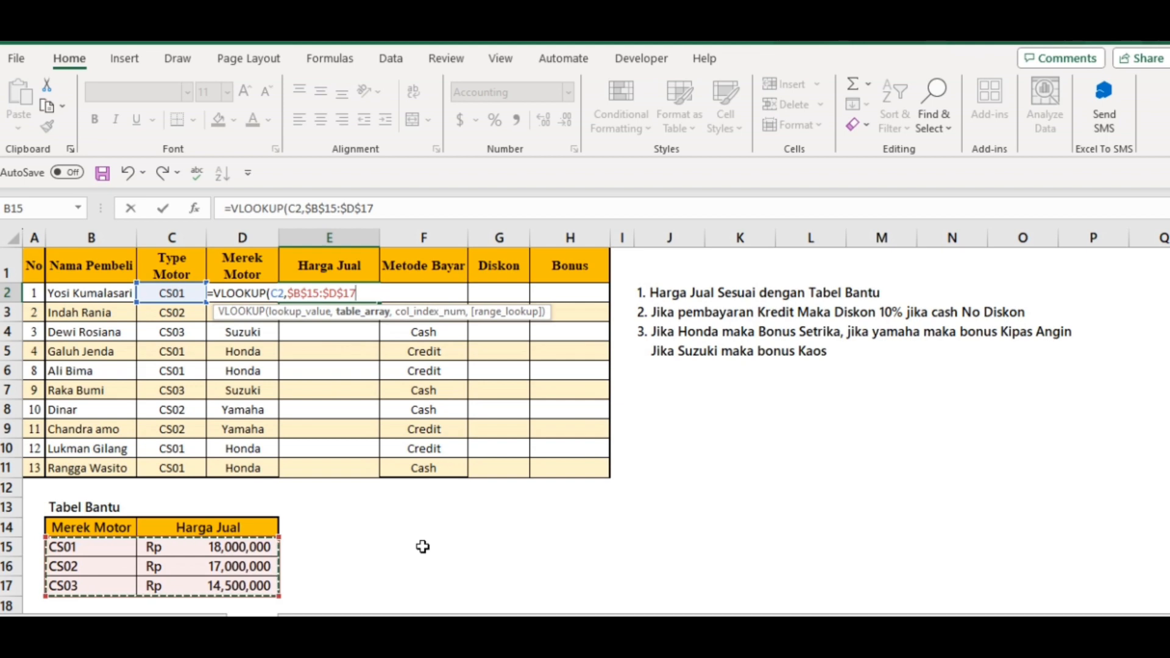
text(,)
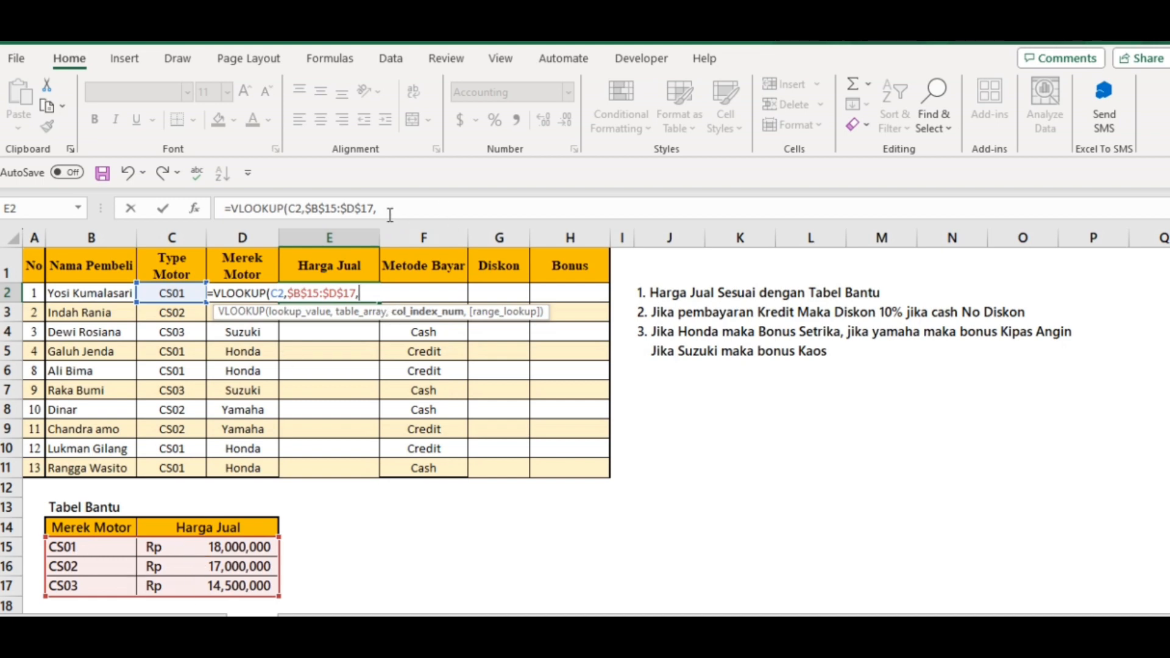
Complete the E2 VLOOKUP with column index 2 and exact match 0, and fill it down the Harga Jual column to row 11
click(395, 209)
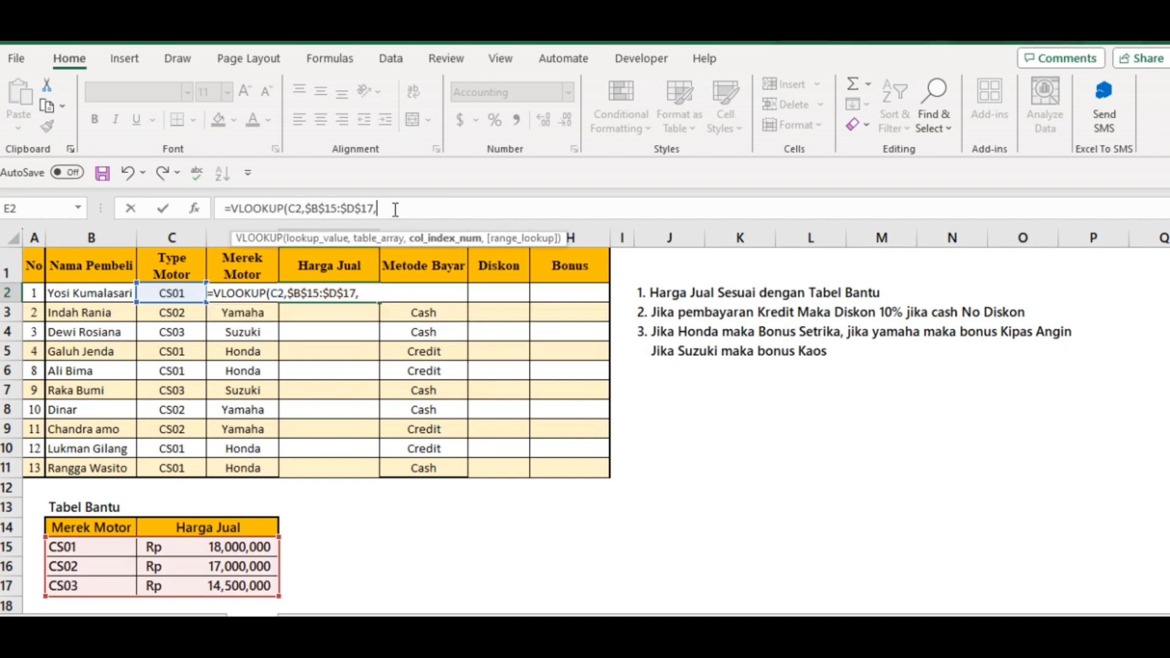
text(2,)
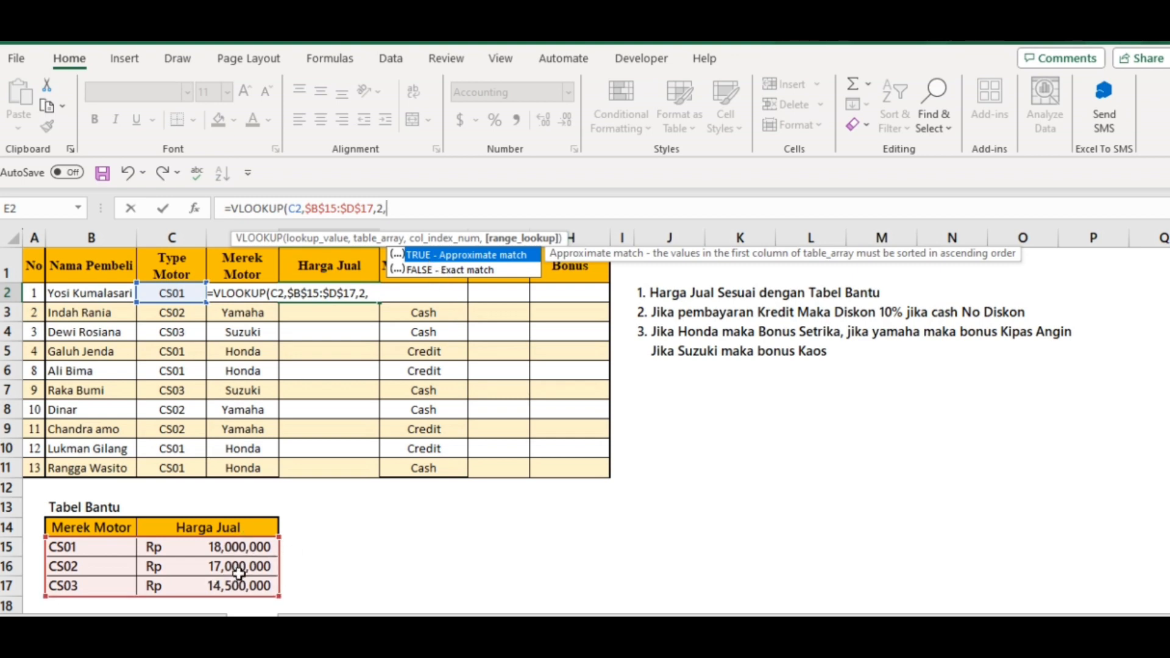
click(420, 276)
double_click(419, 276)
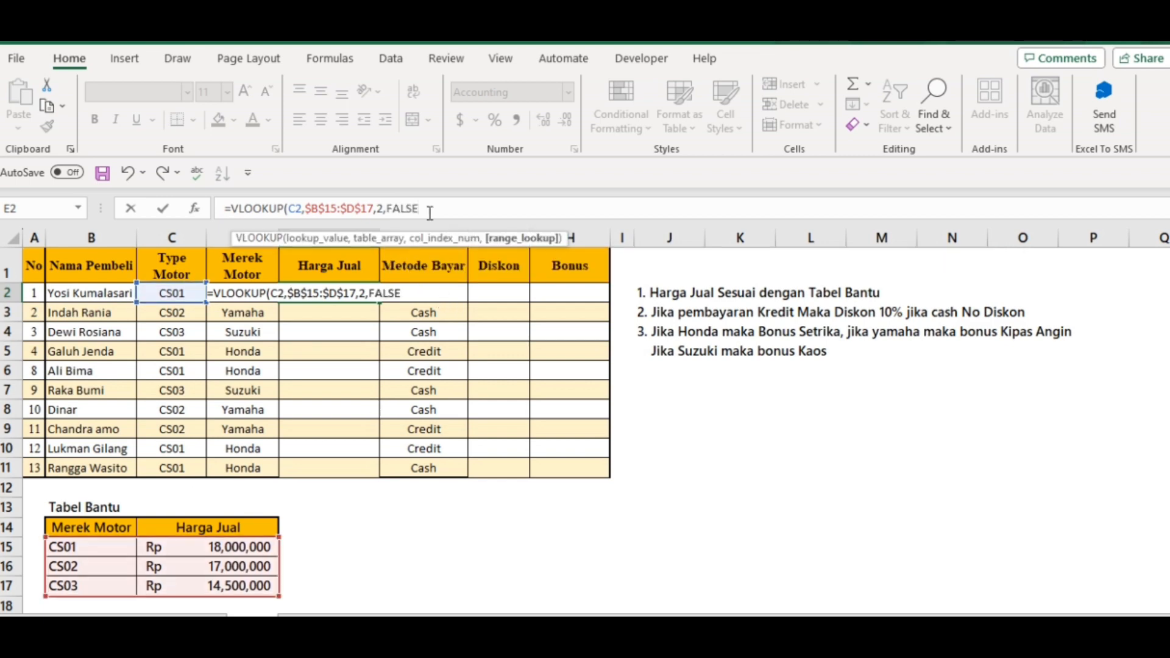
key(BackSpace)
key(BackSpace)
key(BackSpace)
key(BackSpace)
key(BackSpace)
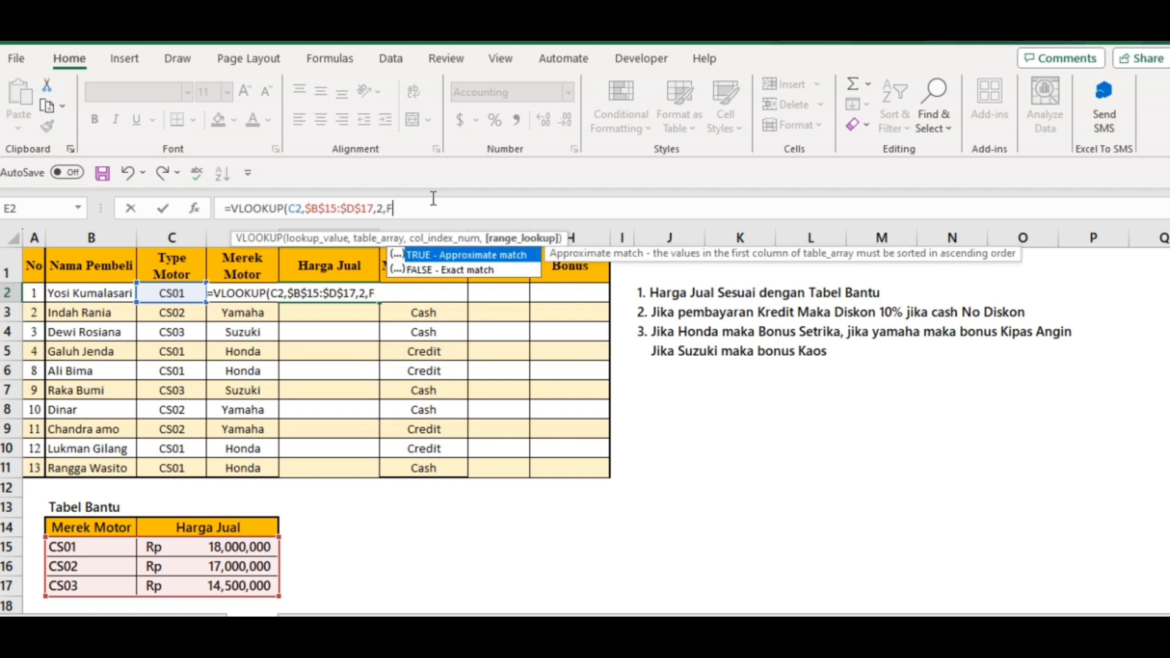
text(0))
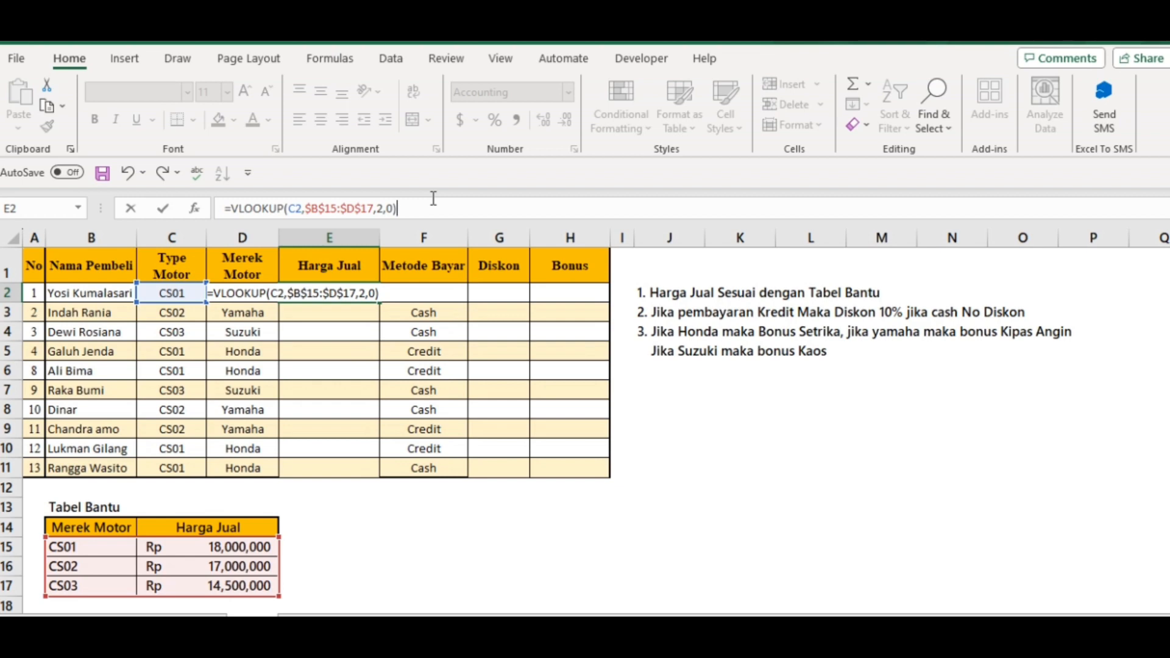
key(Return)
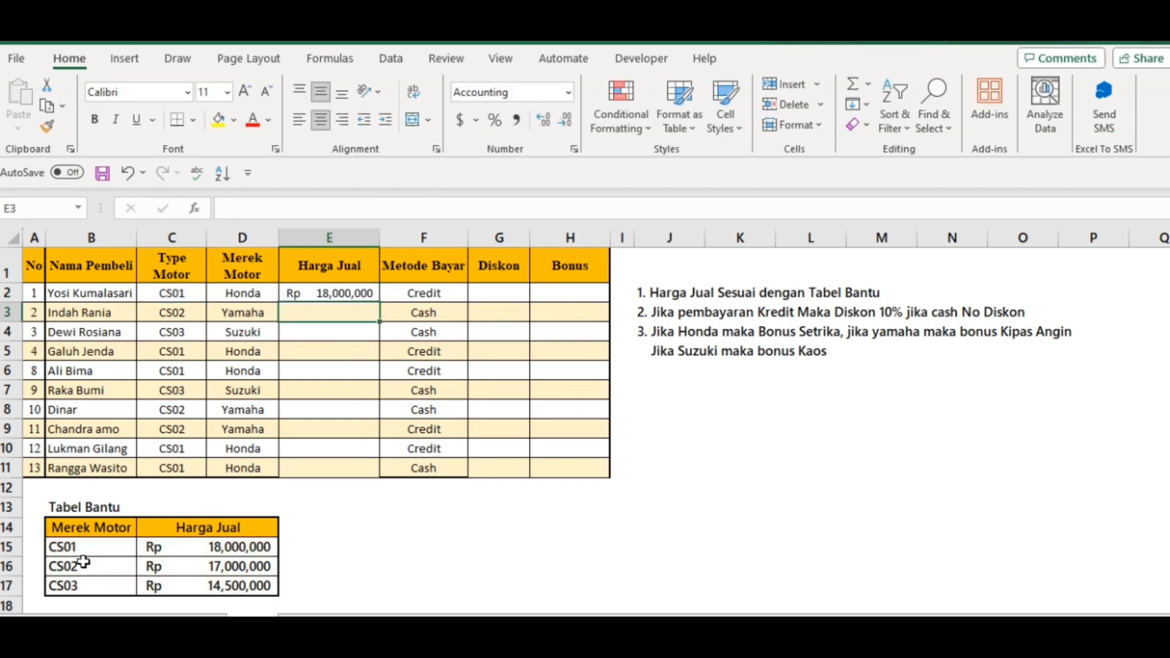
click(369, 295)
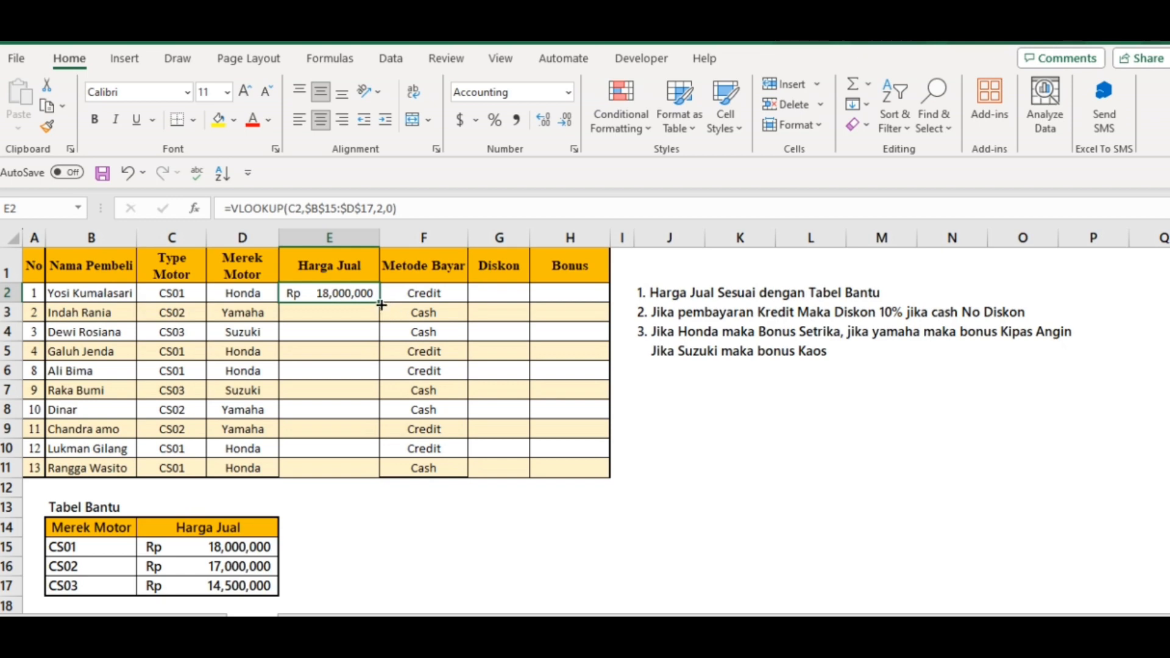
double_click(380, 301)
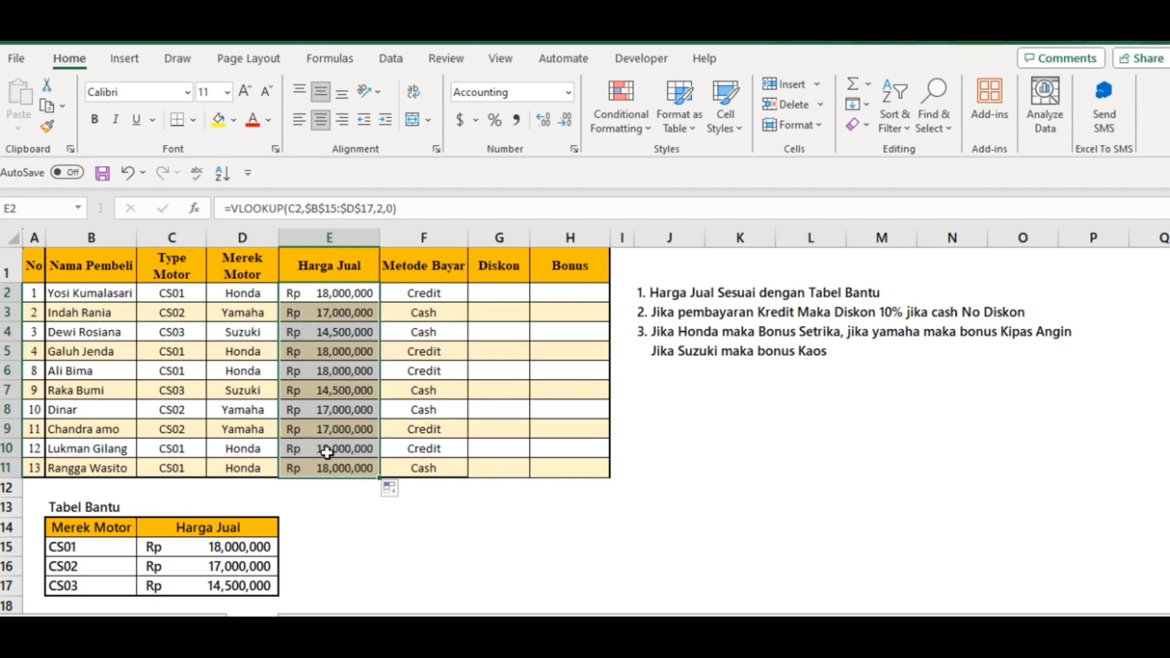
Enter the formula =IF(F2="credit","10%","No Diskon") in cell G2 of the Diskon column
click(509, 296)
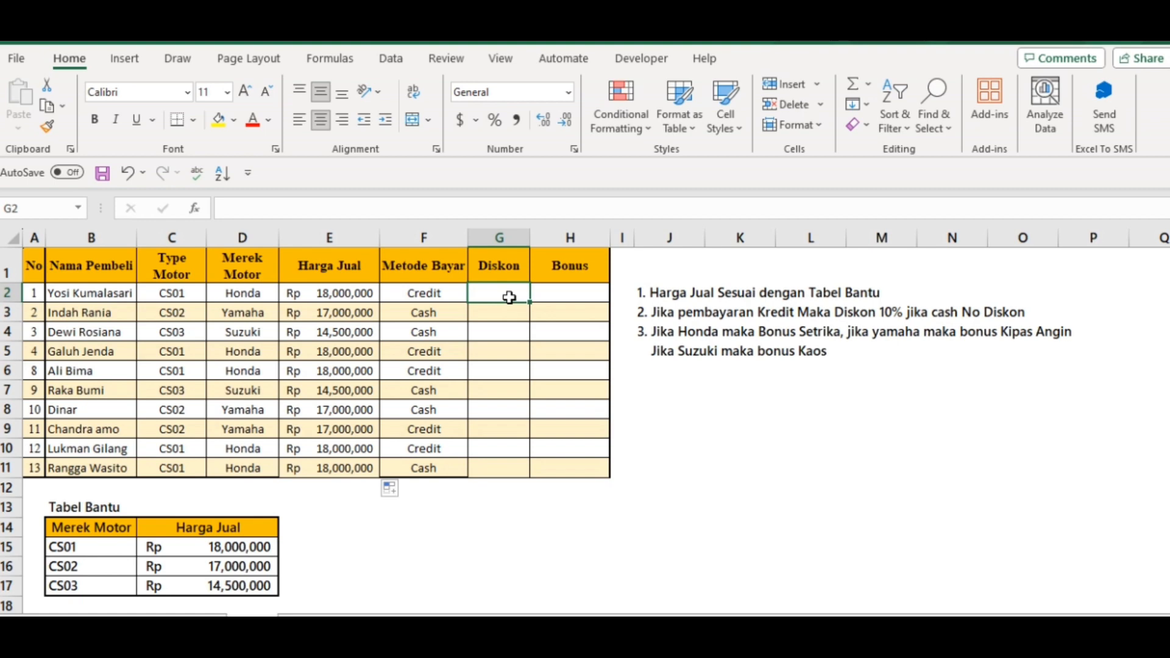
text(=if)
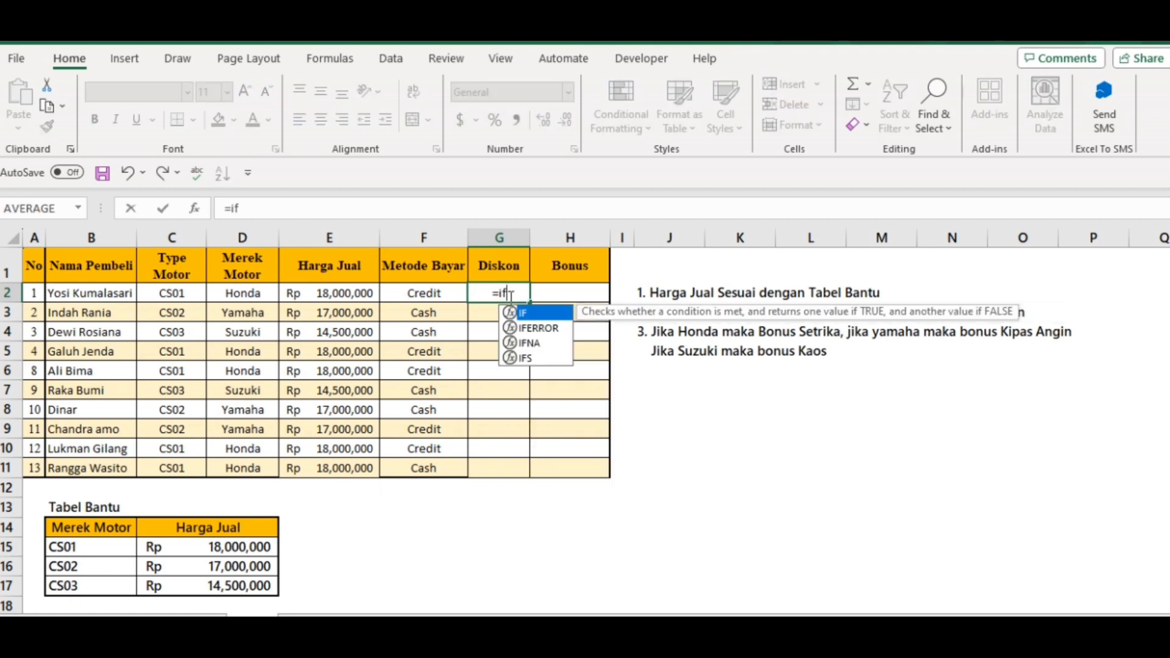
text(()
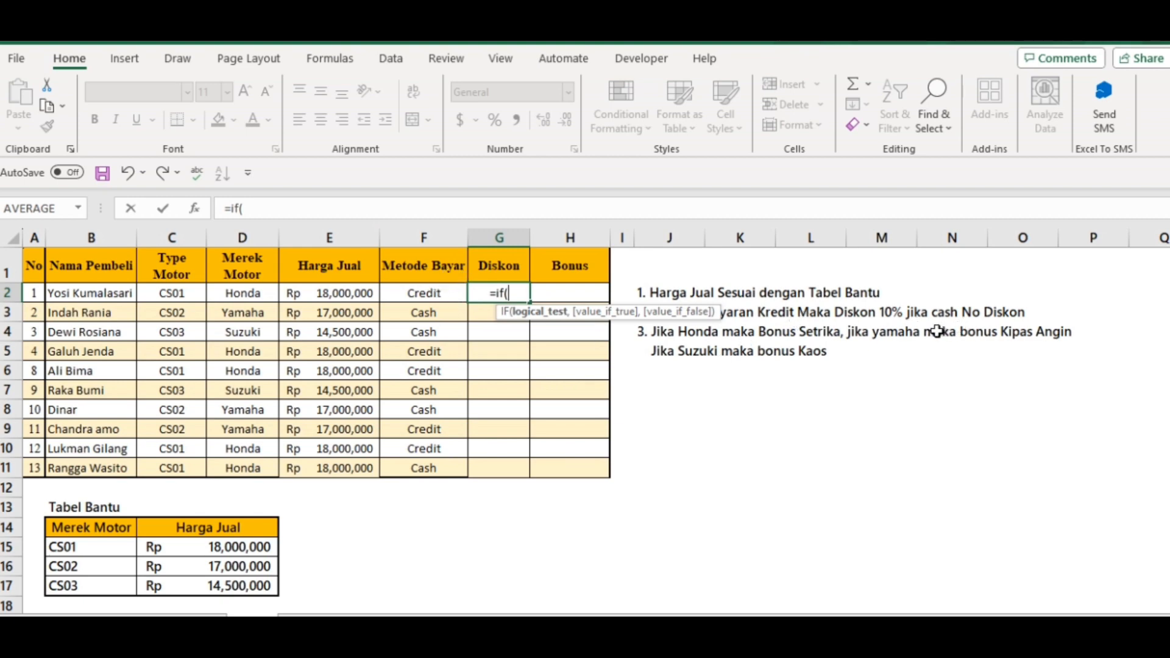
click(423, 294)
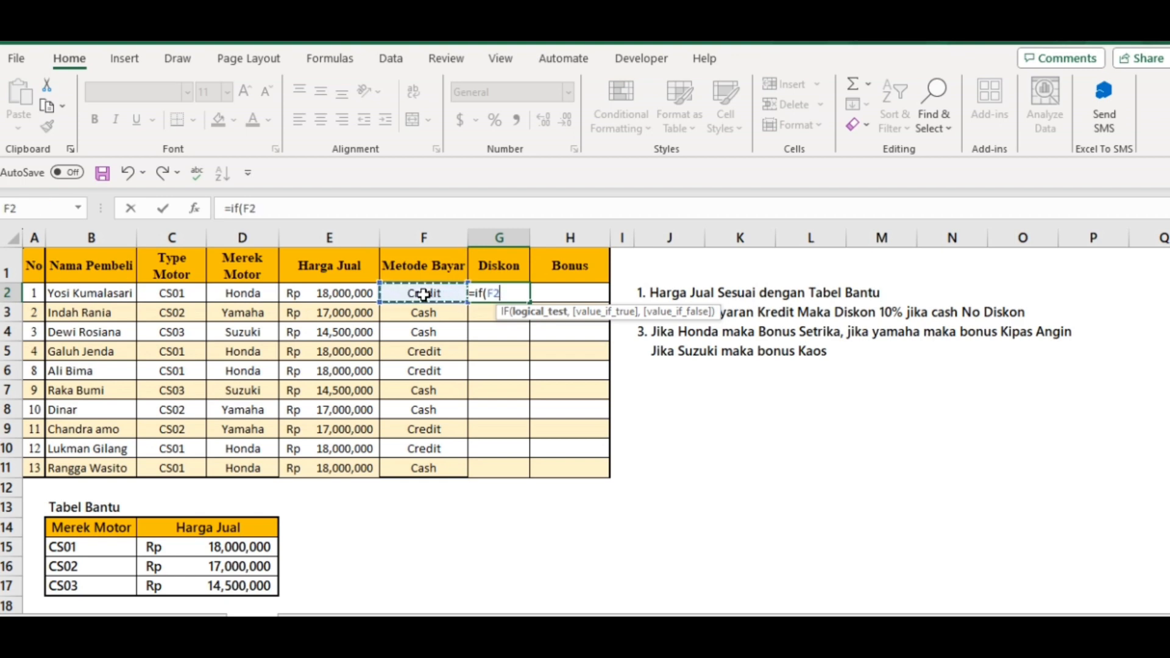
text(=)
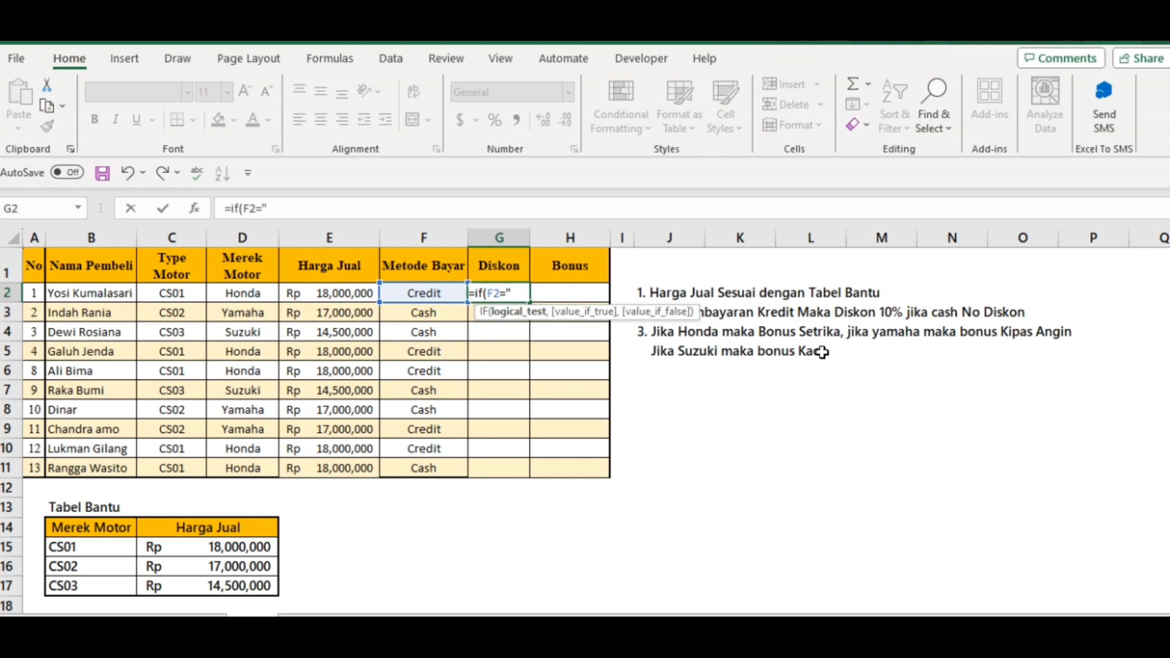
text(redit)
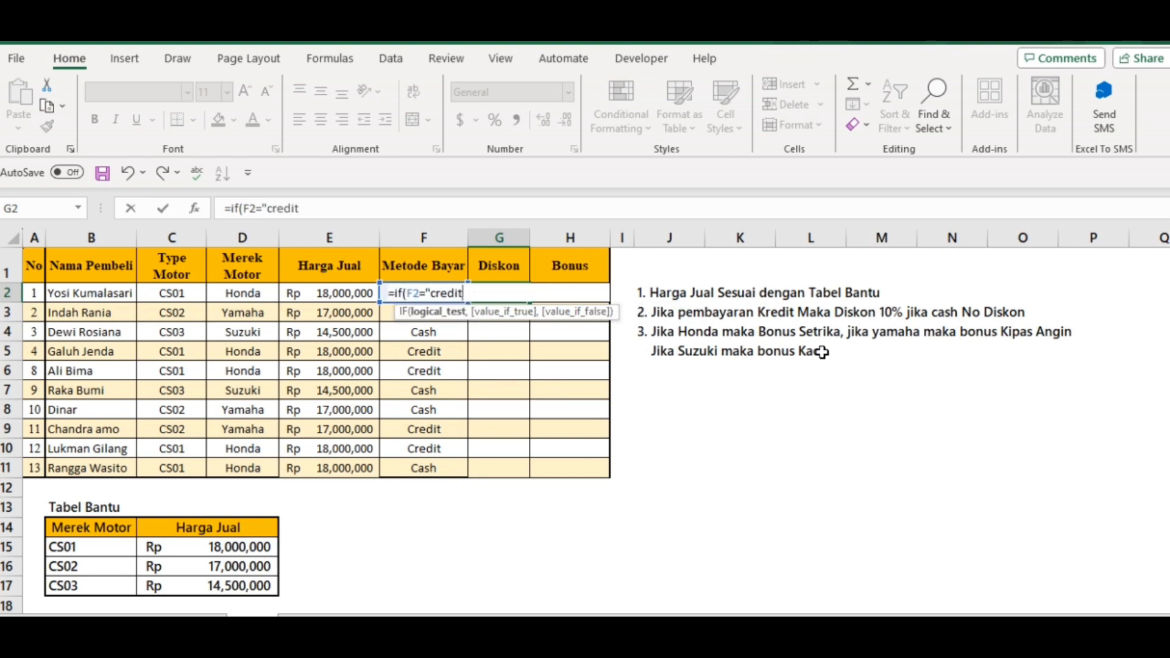
text(",)
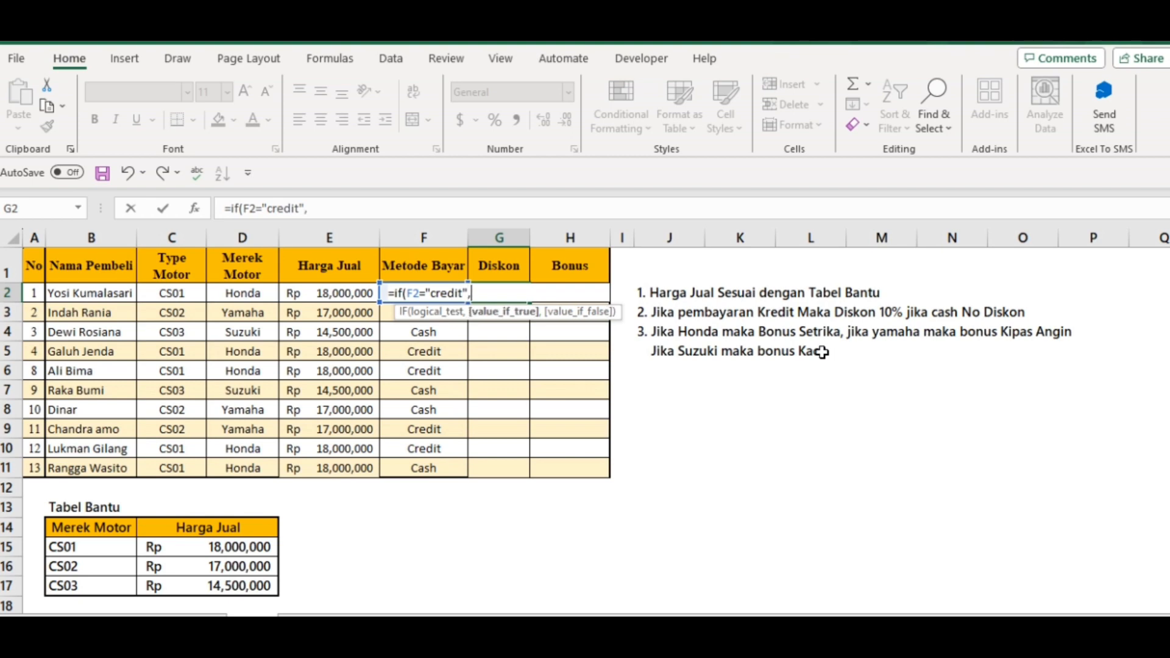
text("10%",)
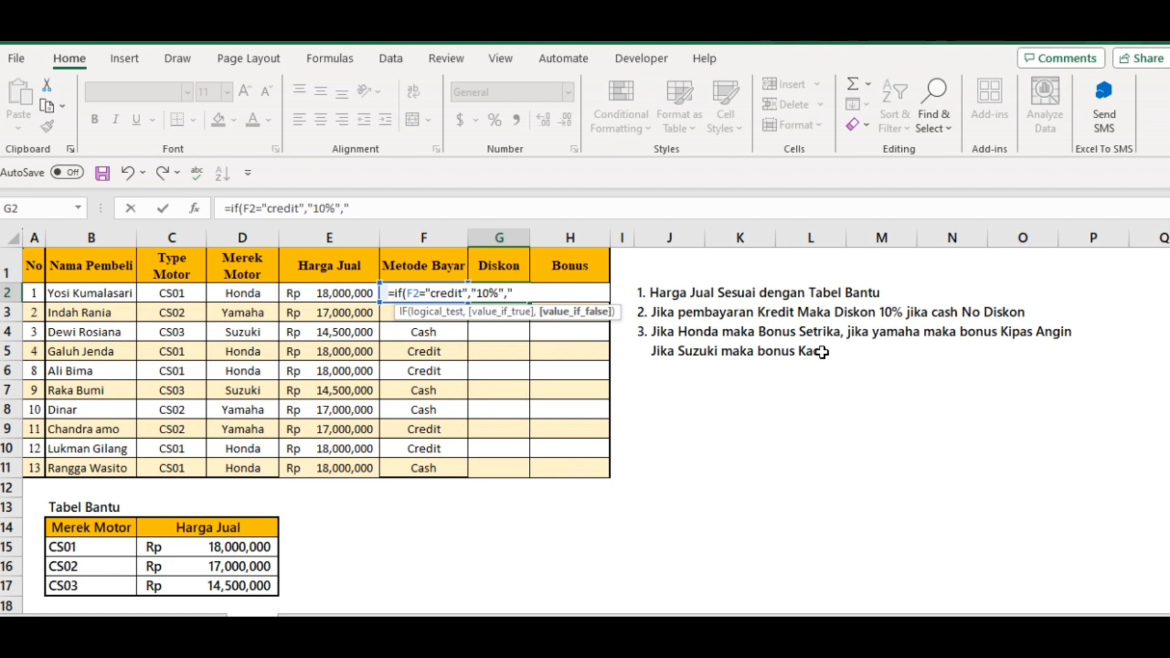
text("No Diskon)
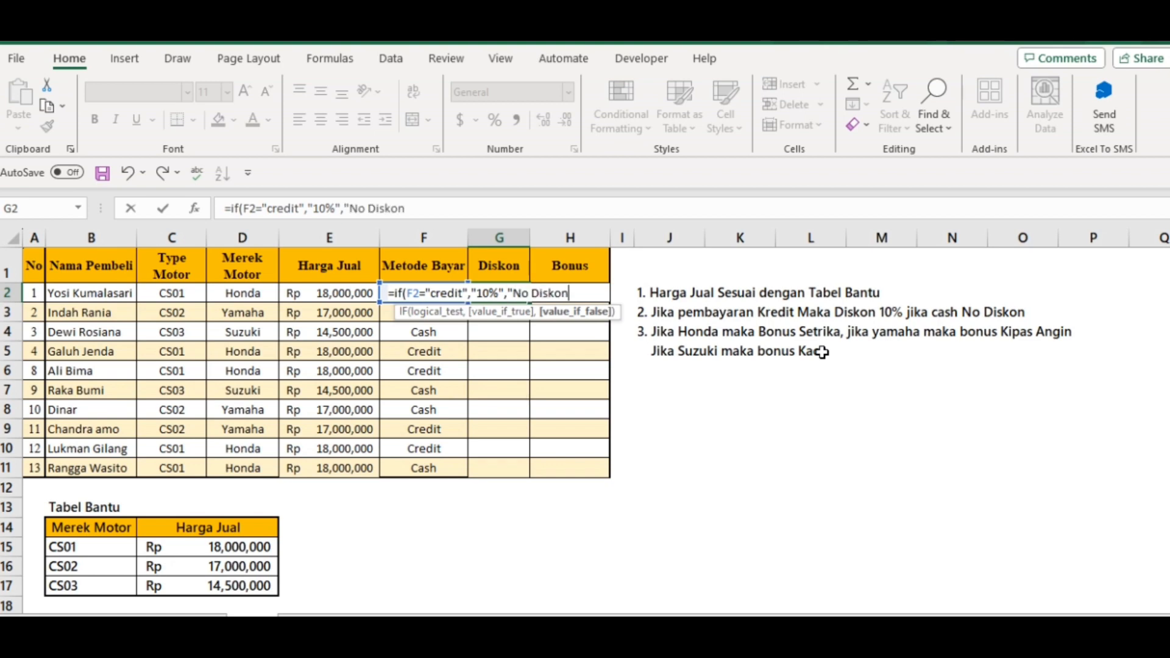
text("))
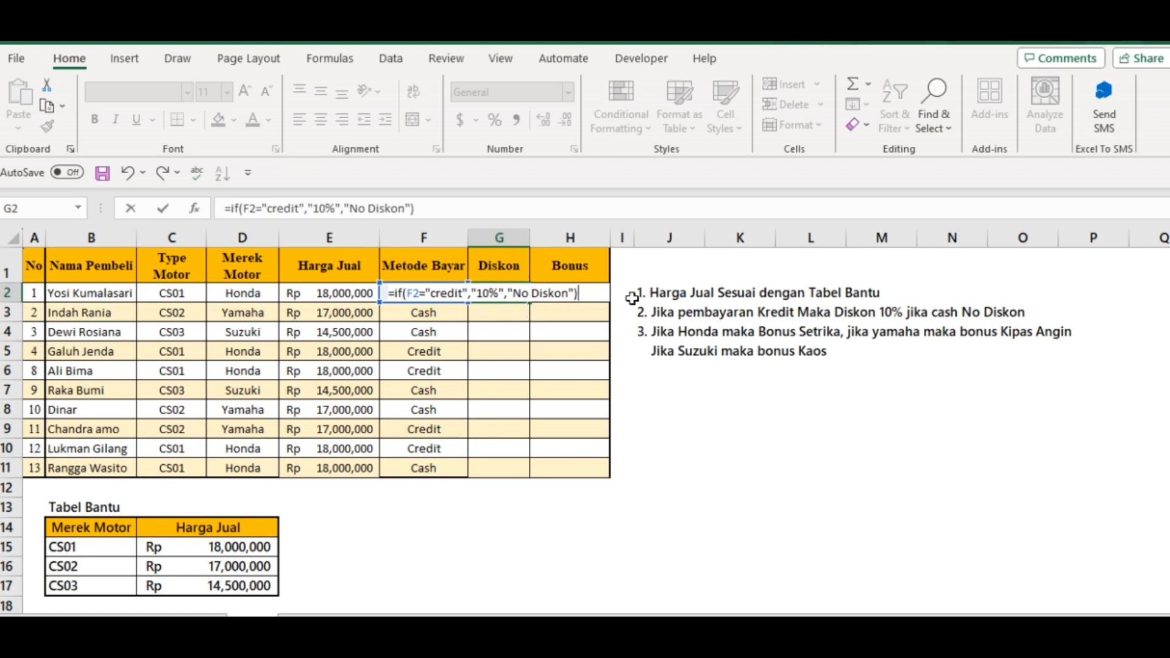
key(Return)
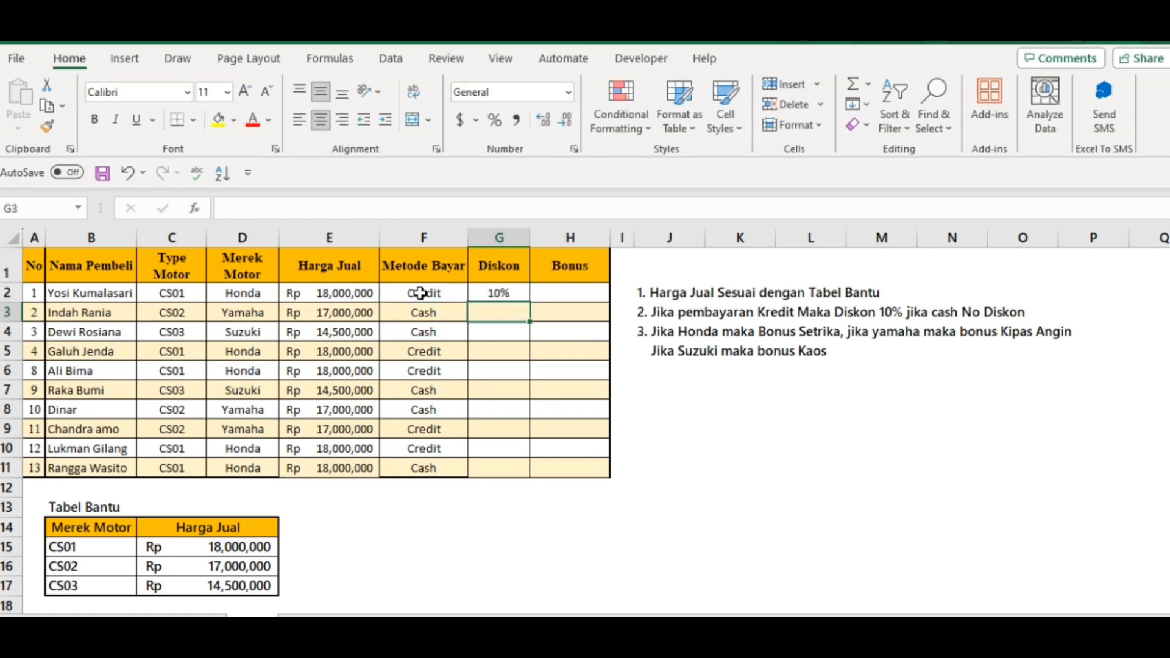
Fill the G2 discount formula down the Diskon column to row 11
click(420, 294)
click(512, 294)
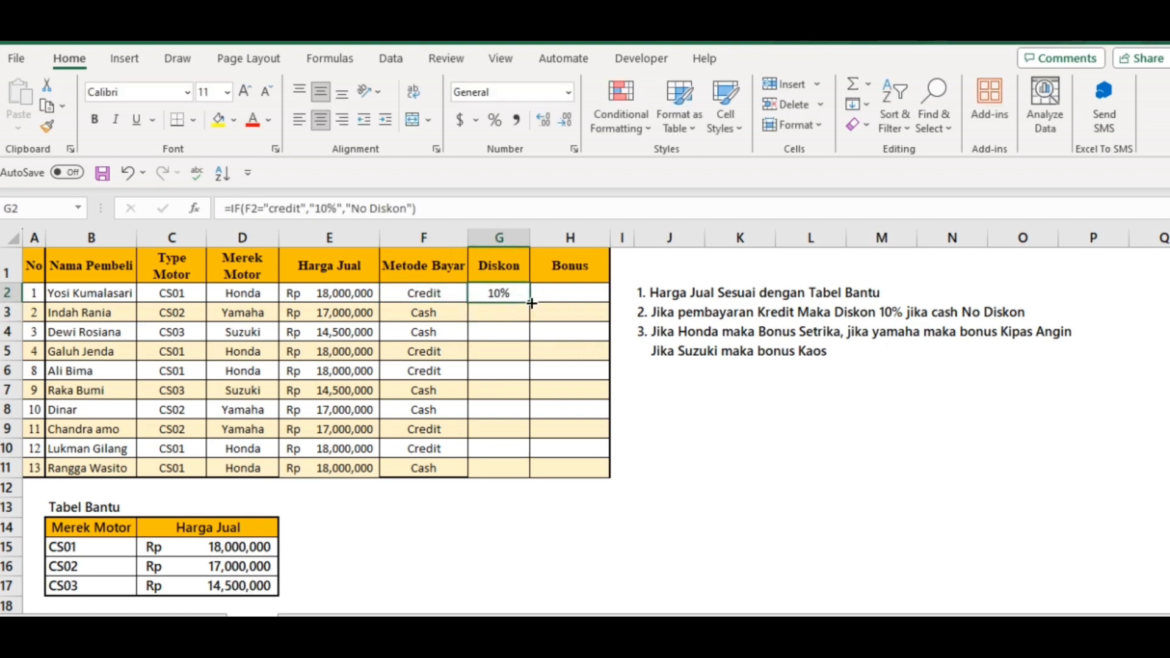
double_click(531, 303)
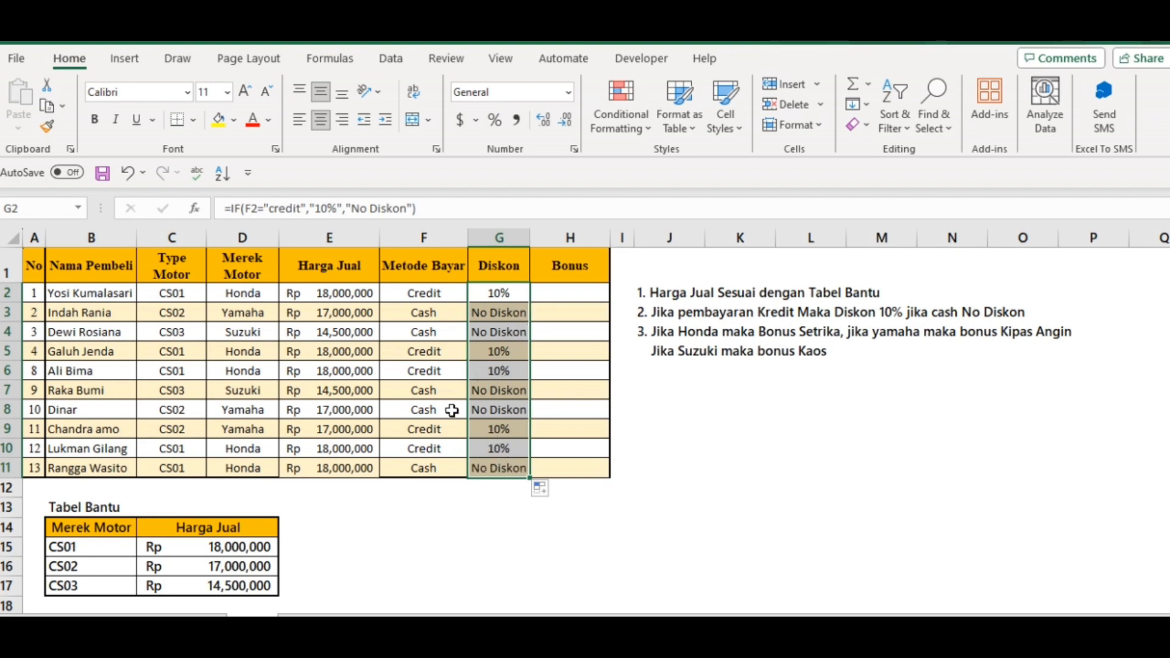
Start an IF formula in H2 of the Bonus column with =if(D2="setrika",
click(558, 293)
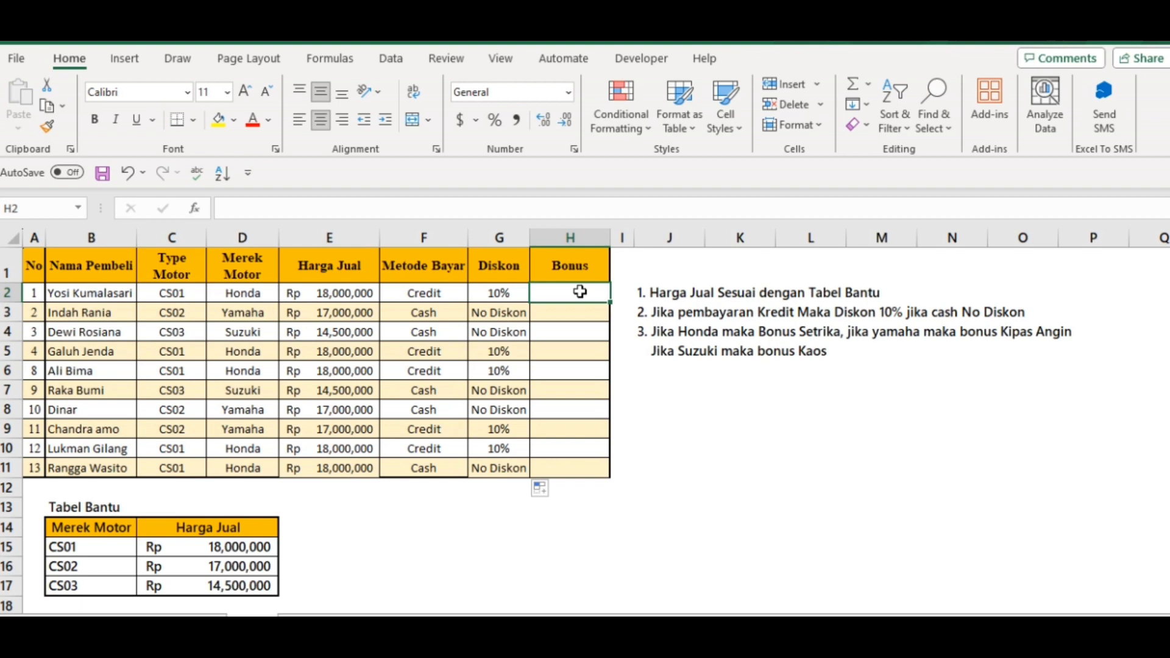
click(496, 288)
click(580, 297)
text(=if)
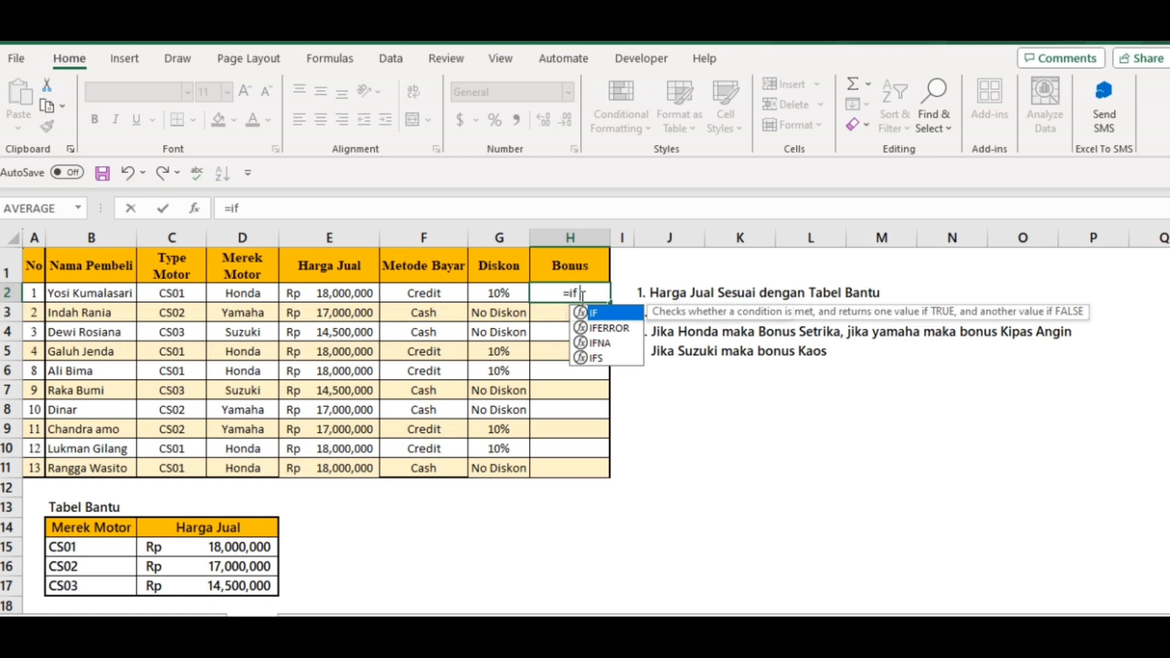
text(()
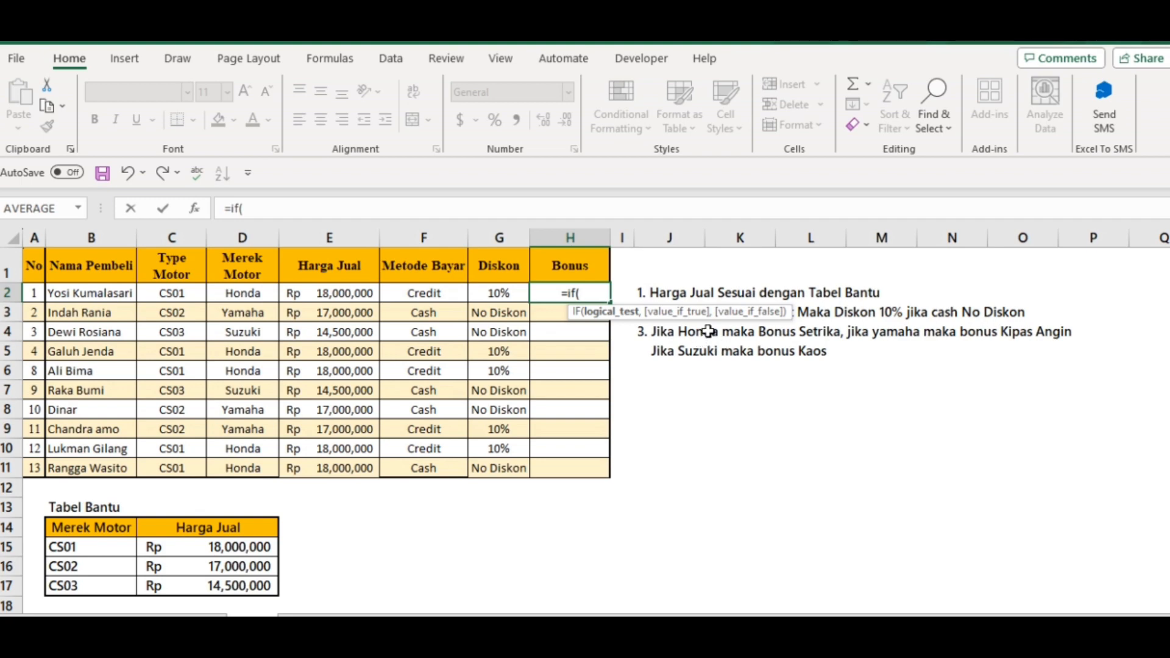
click(236, 294)
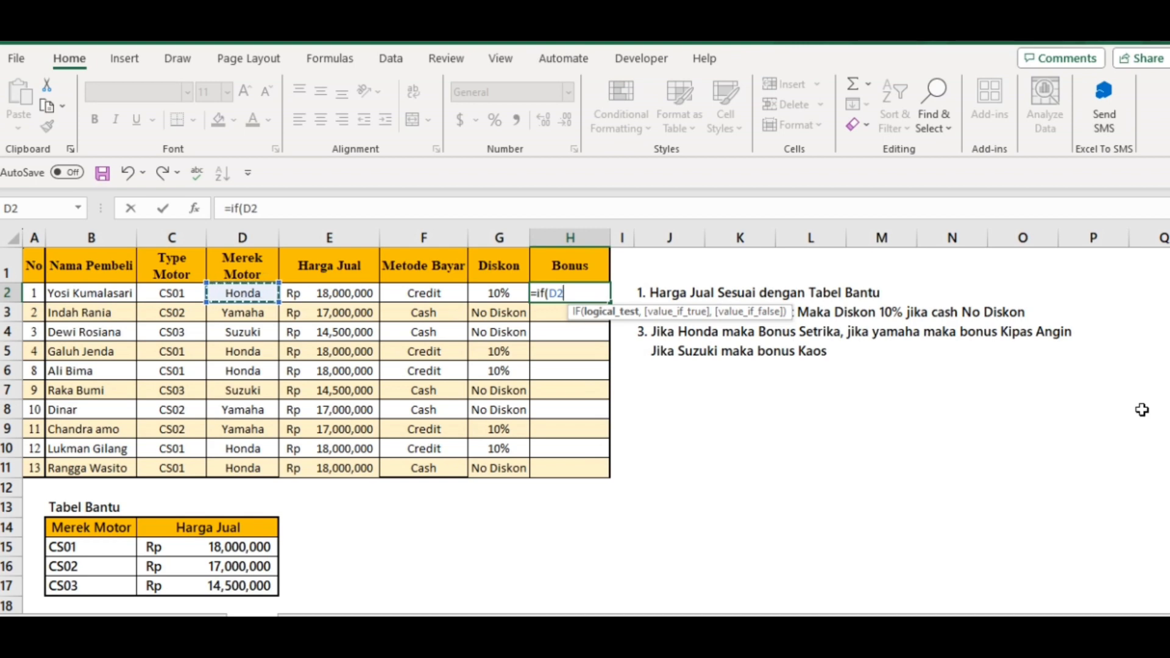
text(=)
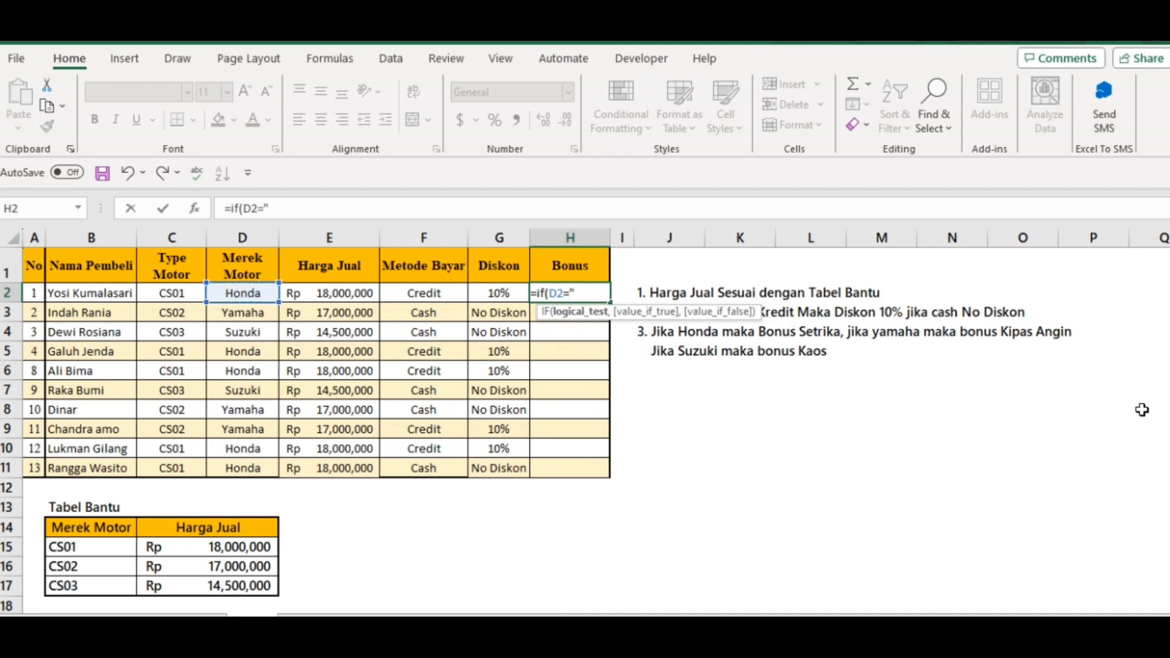
text("setrika")
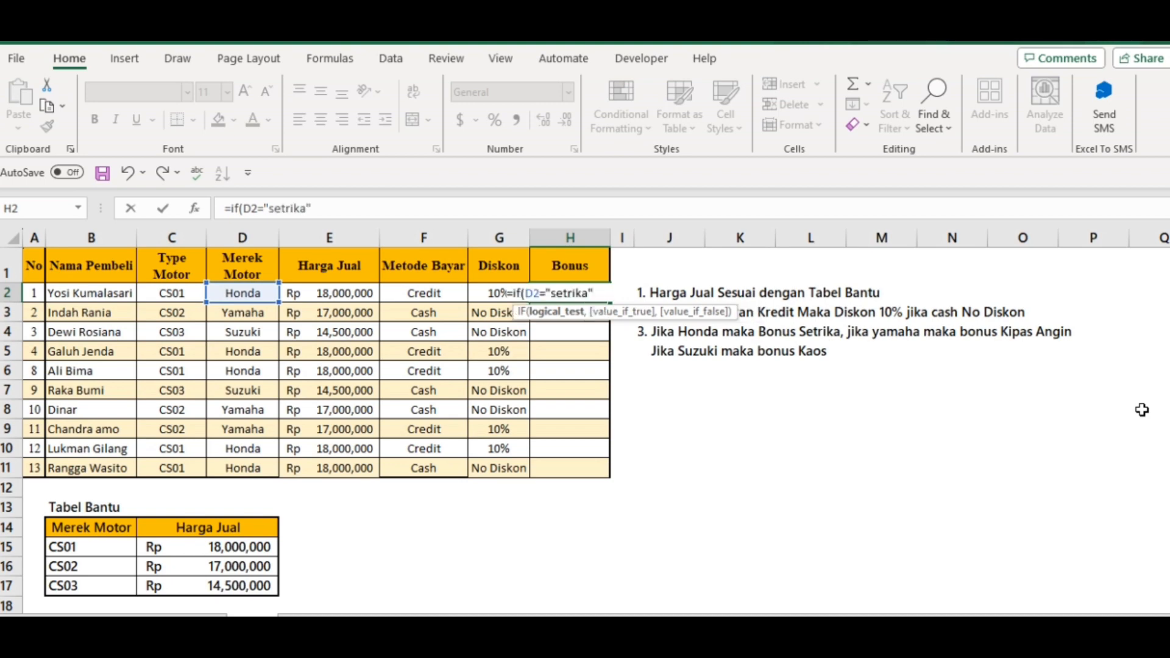
text(,)
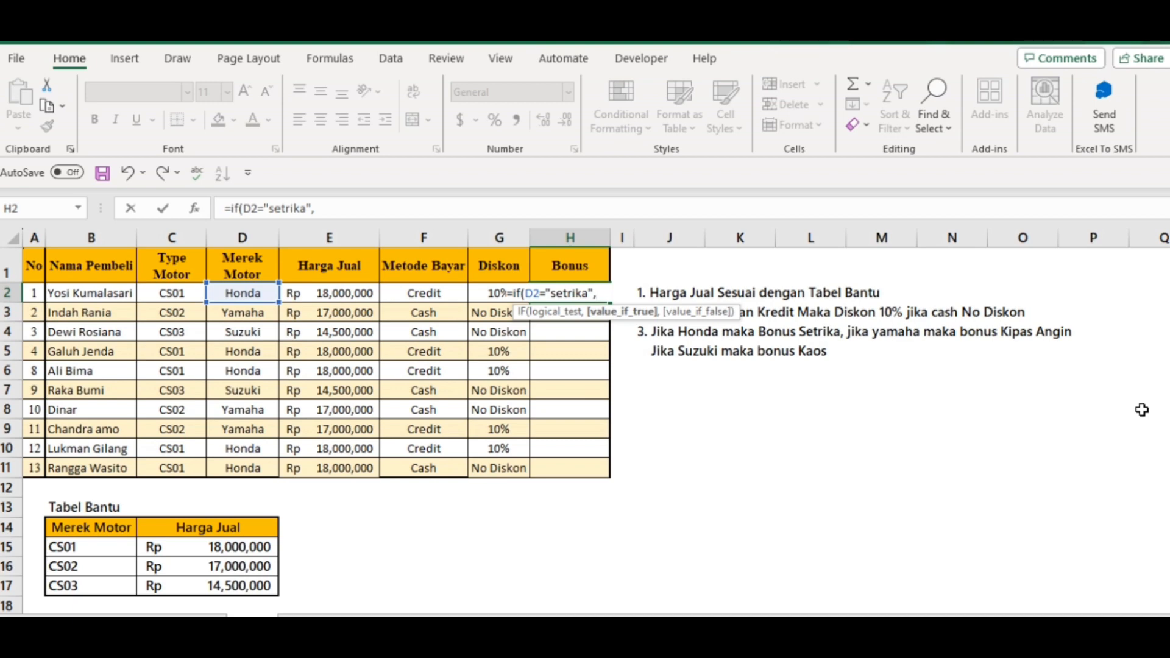
Insert "honda", before "setrika" in the H2 formula so it reads =if(D2="honda","setrika",
click(546, 292)
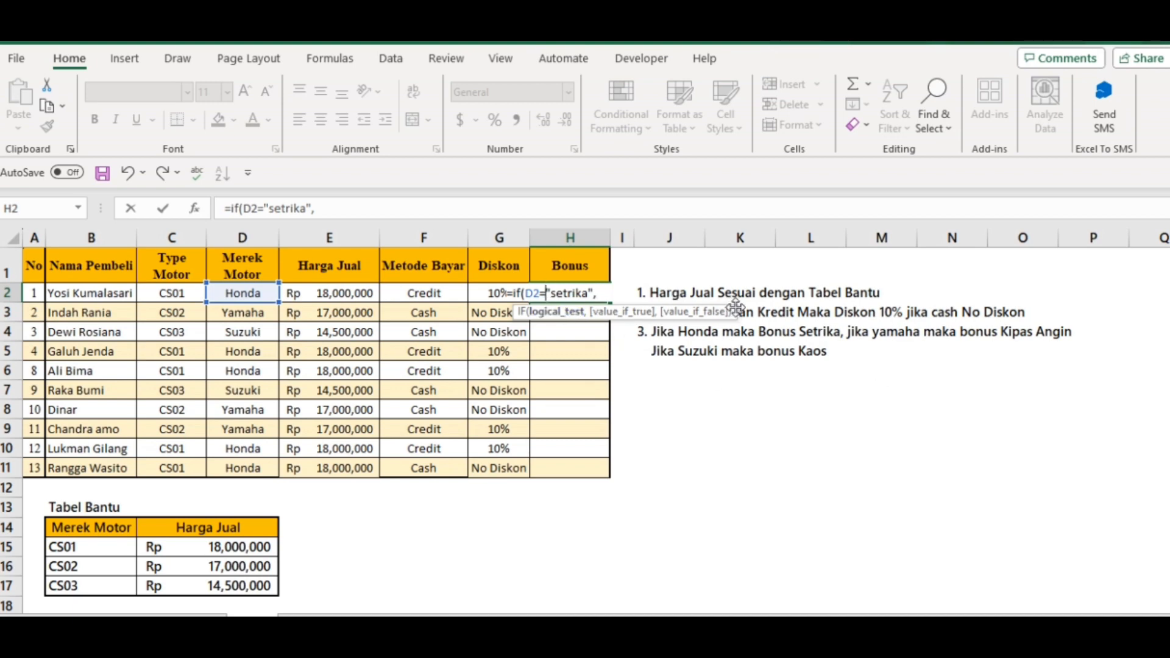
text("honda)
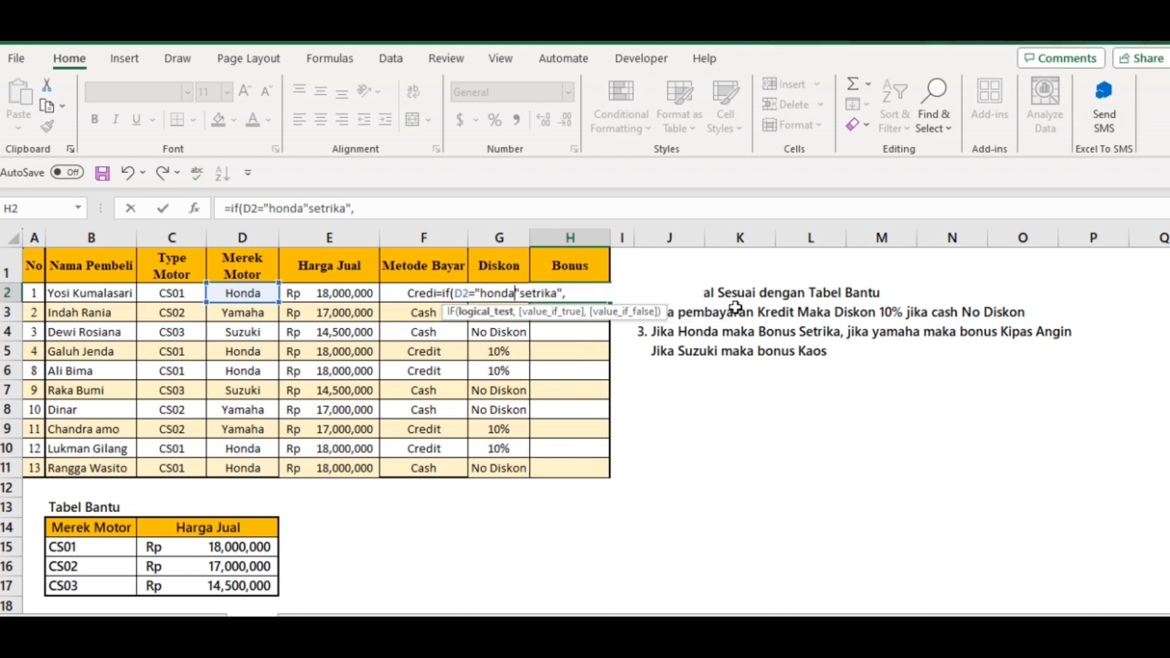
text(")
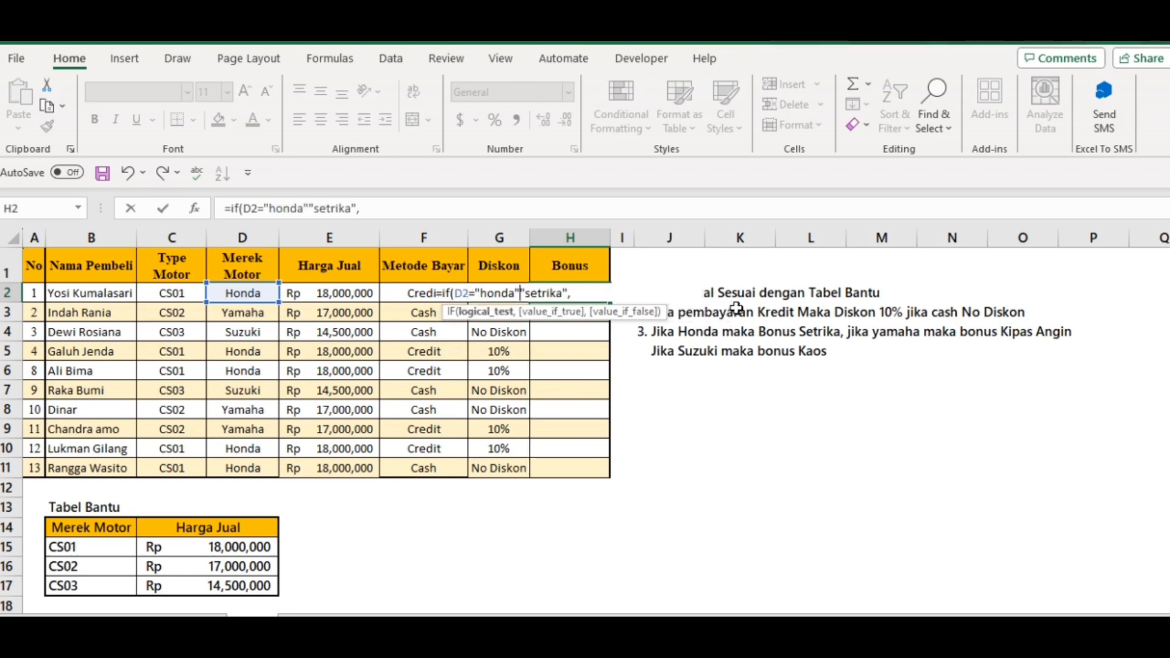
text(,)
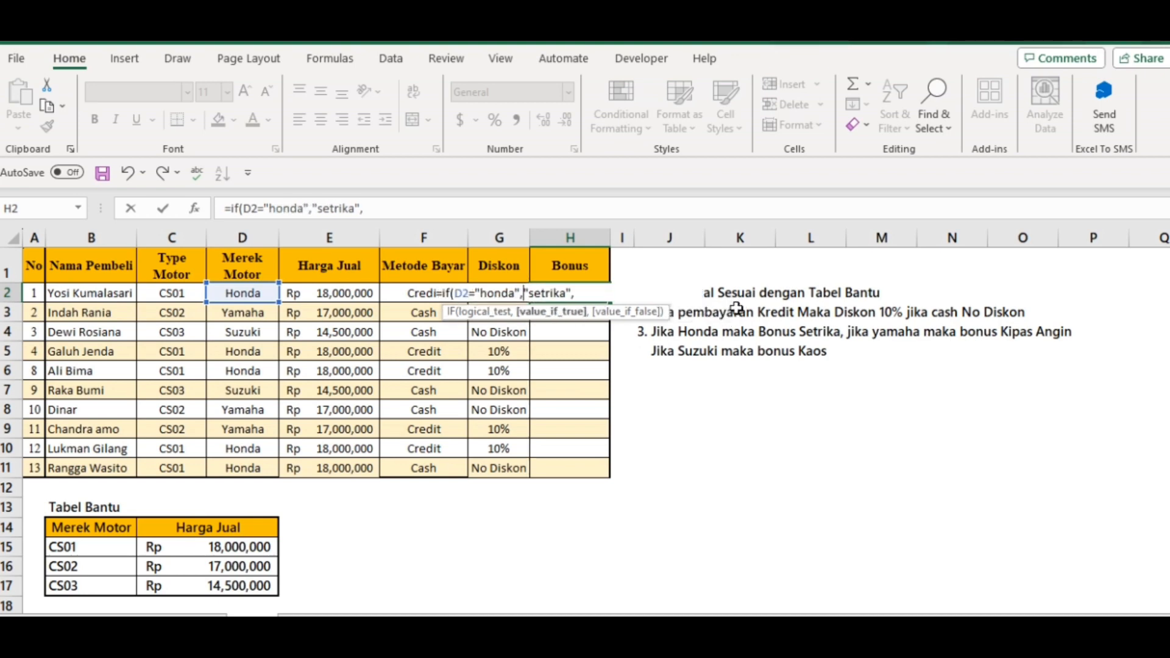
click(595, 292)
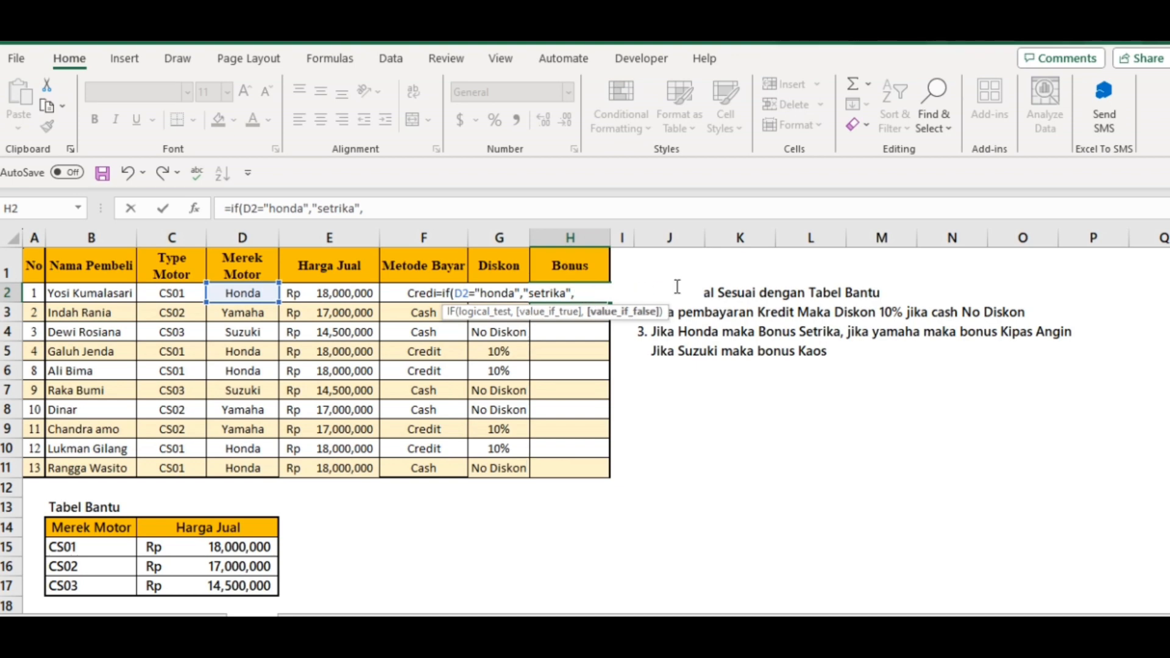
Complete the H2 formula with the nested condition if(D2="yamaha","Kipas Angin","kaos")) as its value if false
text(if)
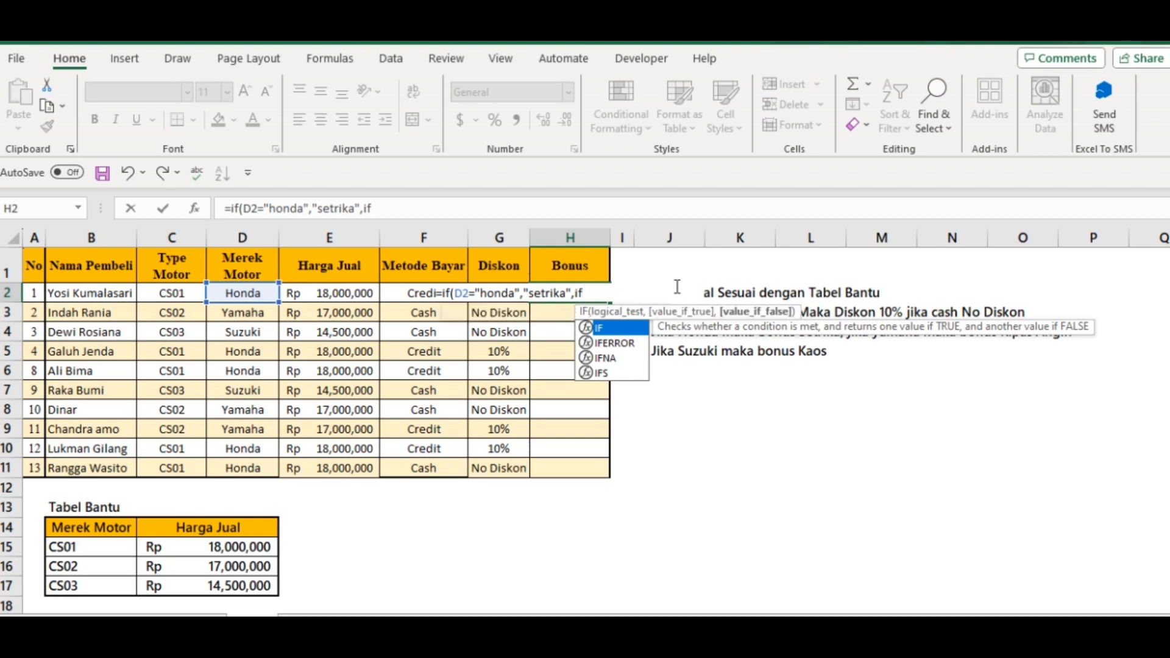
text(()
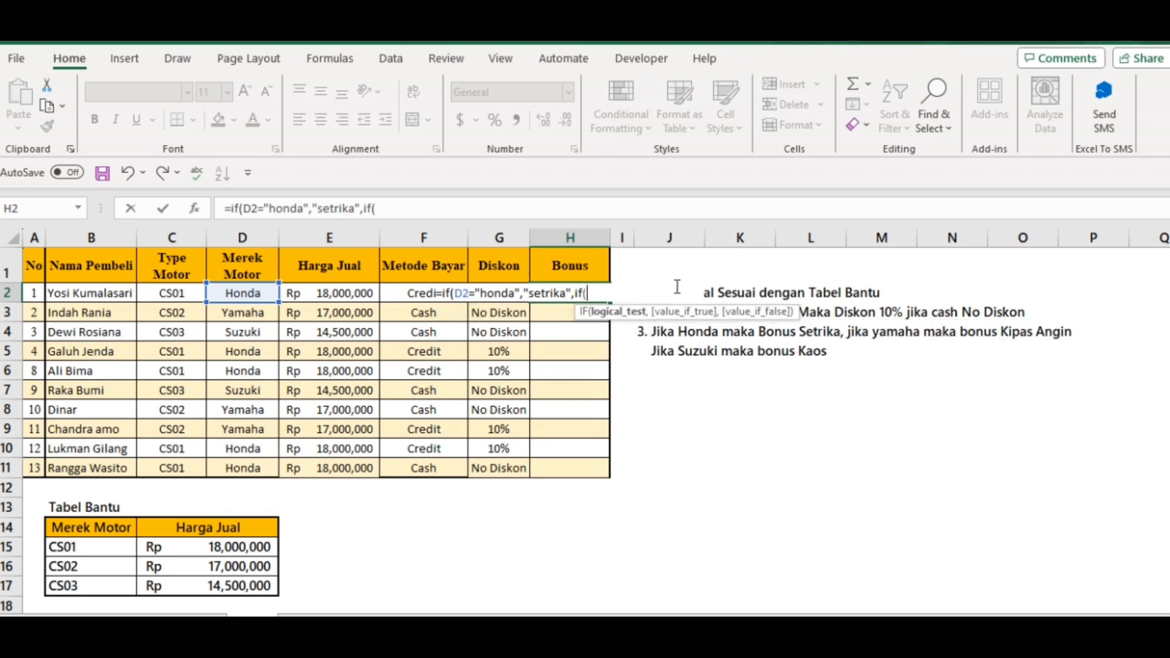
click(251, 294)
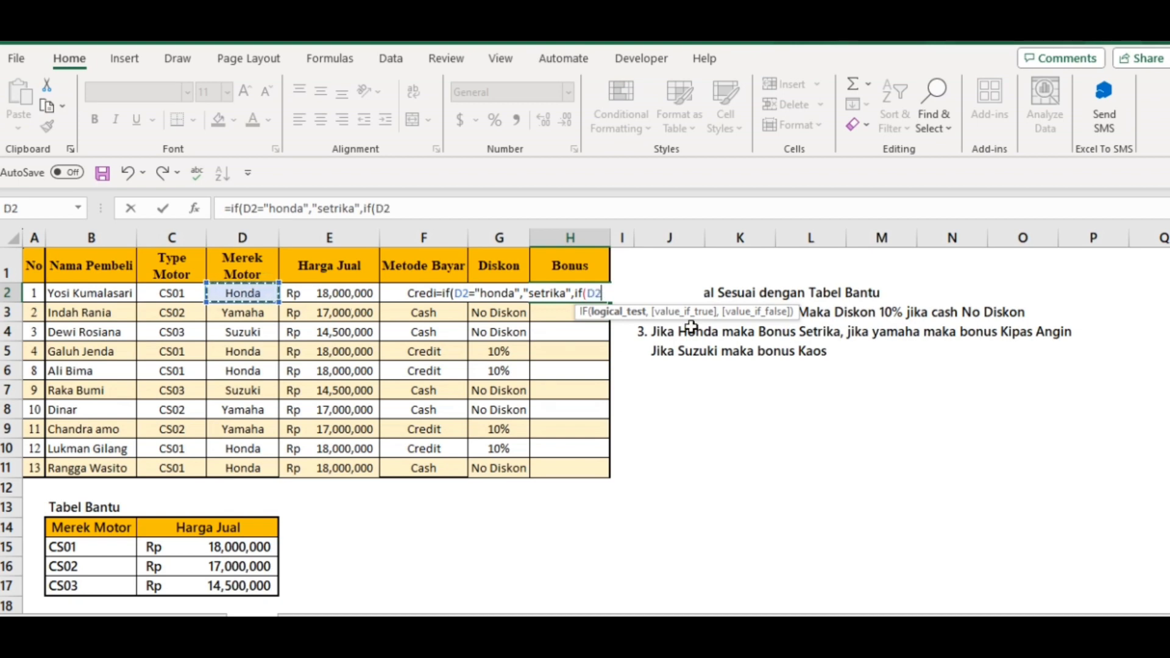
text(="yamaha)
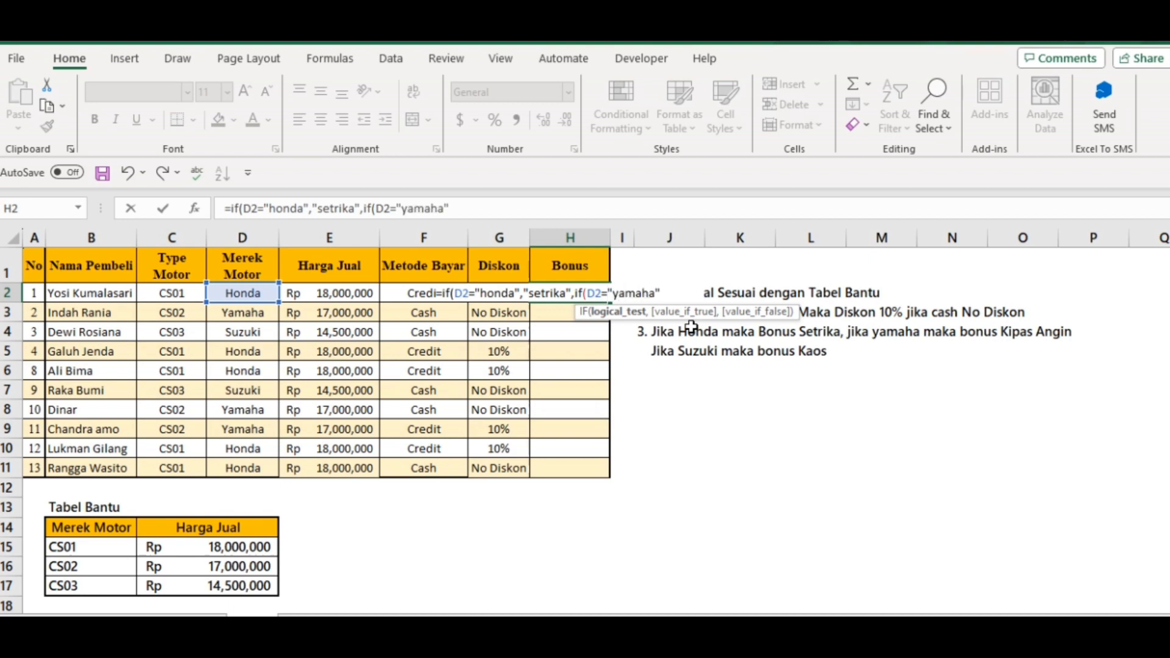
text(",)
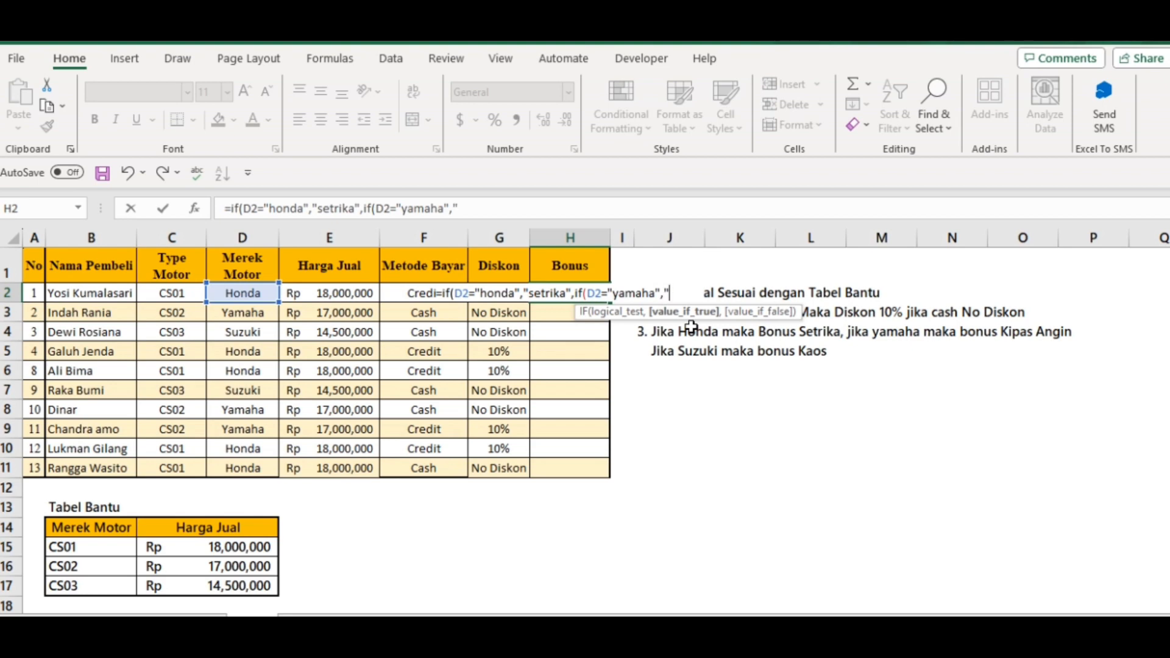
text("Ku)
key(BackSpace)
text(ipas Angin)
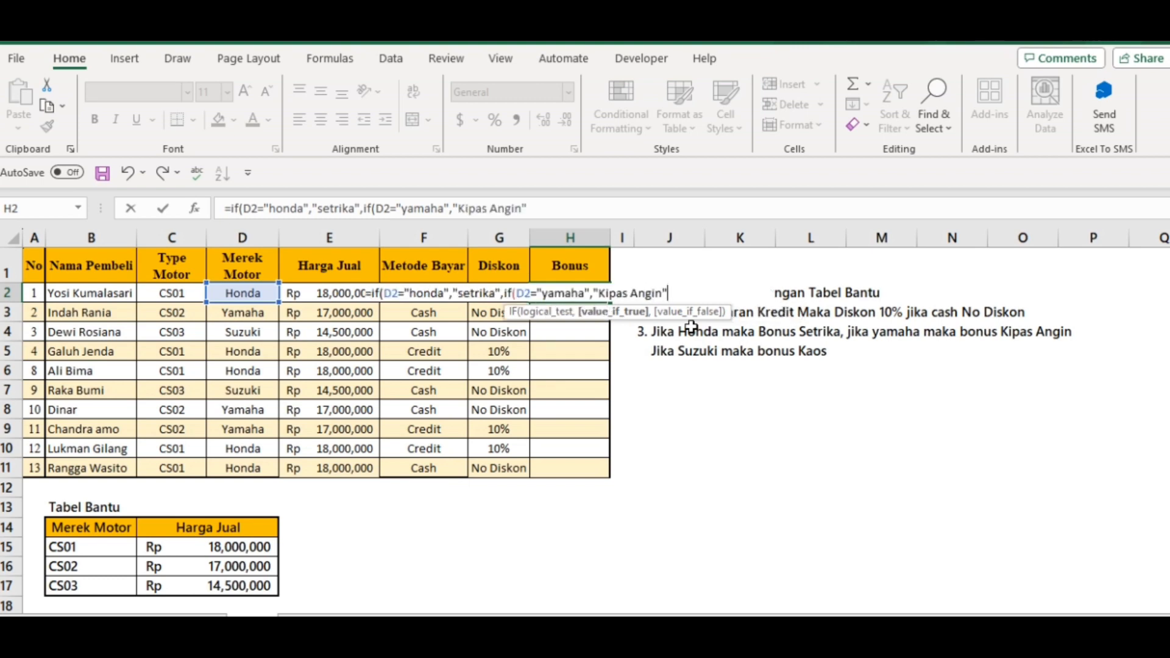
text(",)
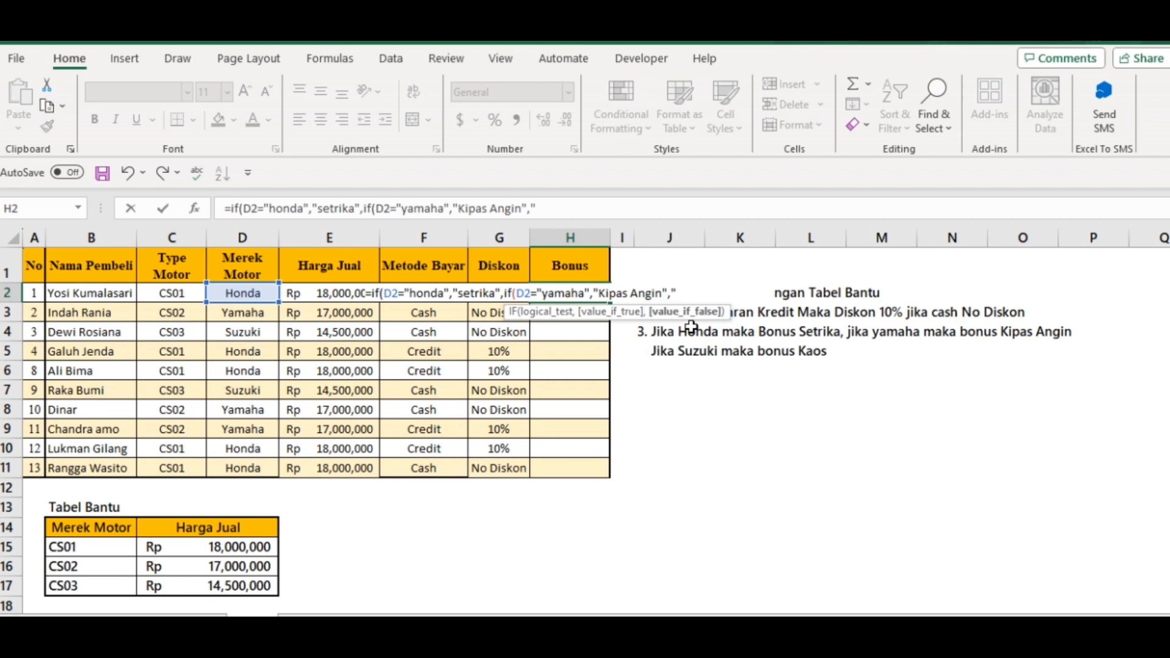
text("kaos")))
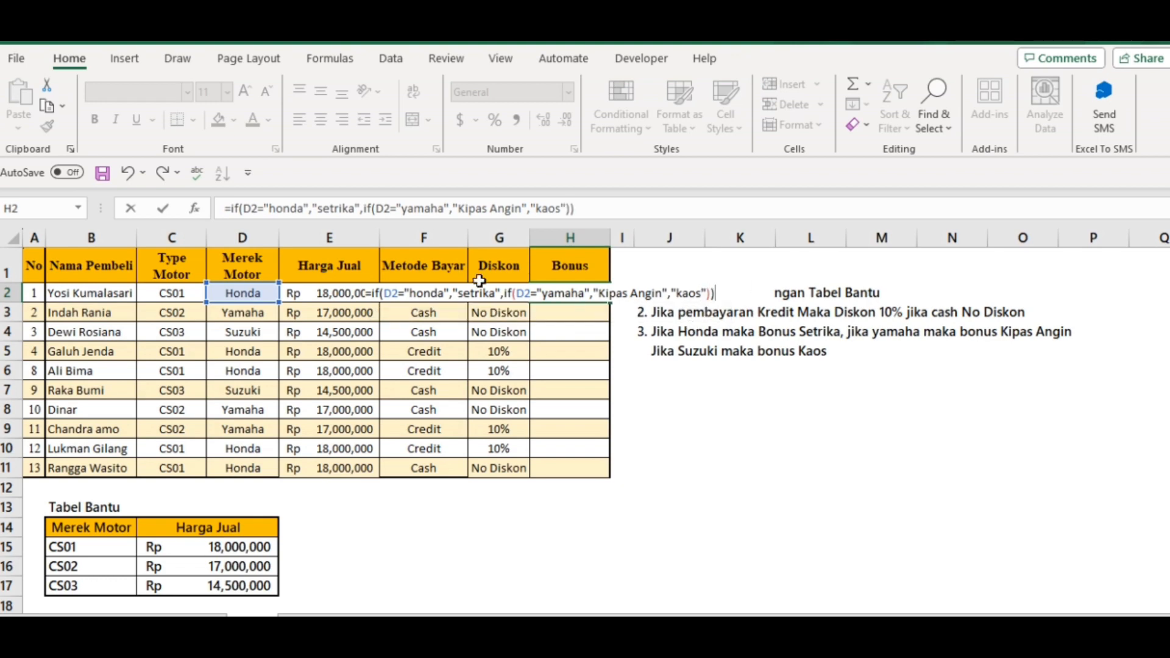
key(Return)
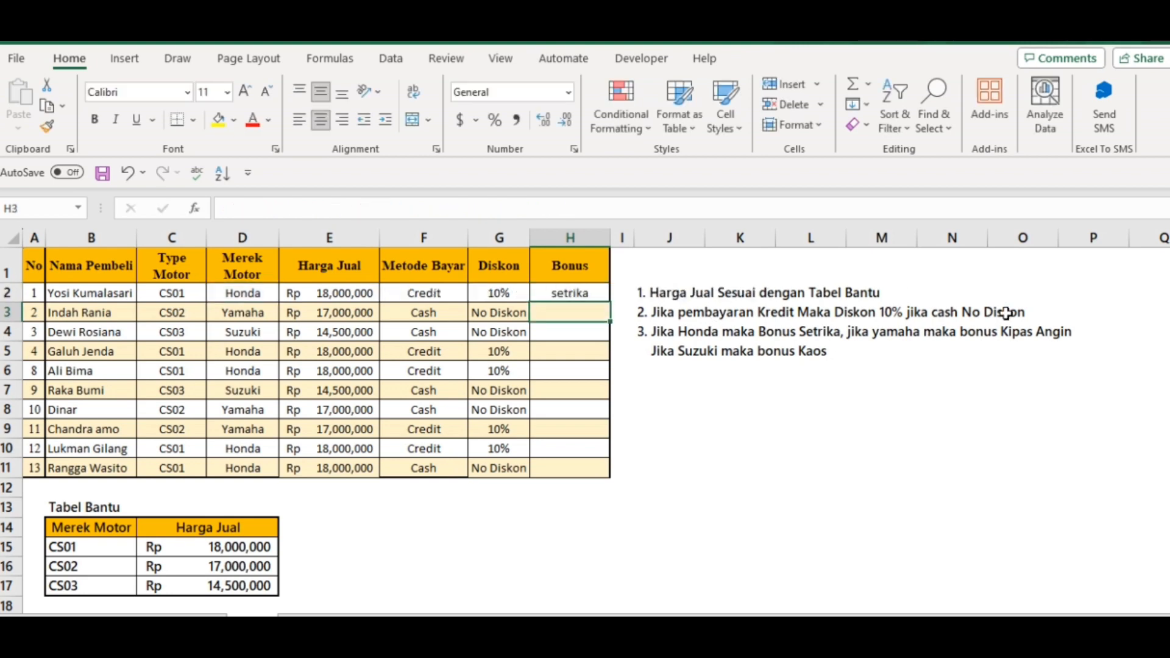
Fill the H2 bonus formula down the Bonus column to row 11
click(250, 293)
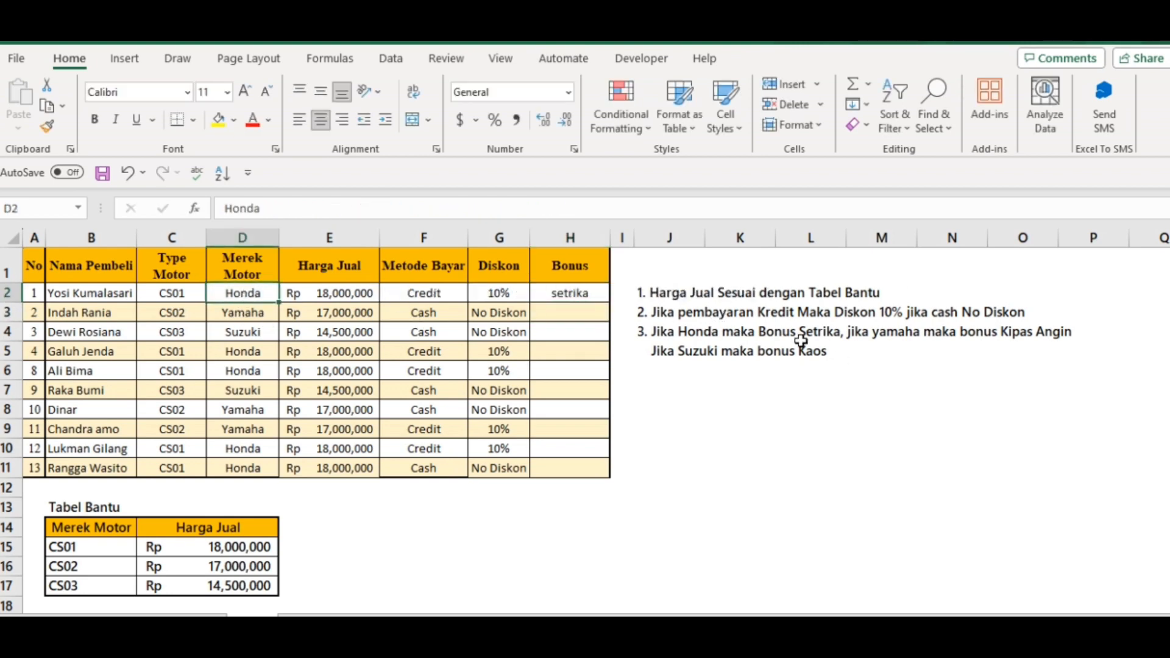
click(571, 294)
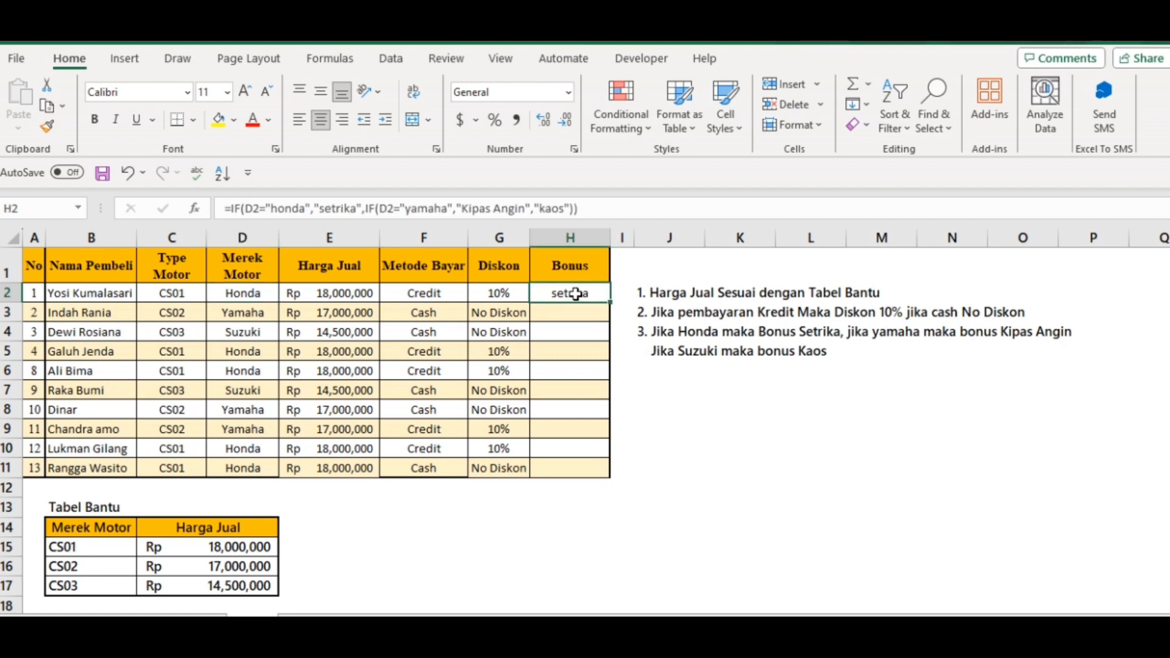
double_click(610, 300)
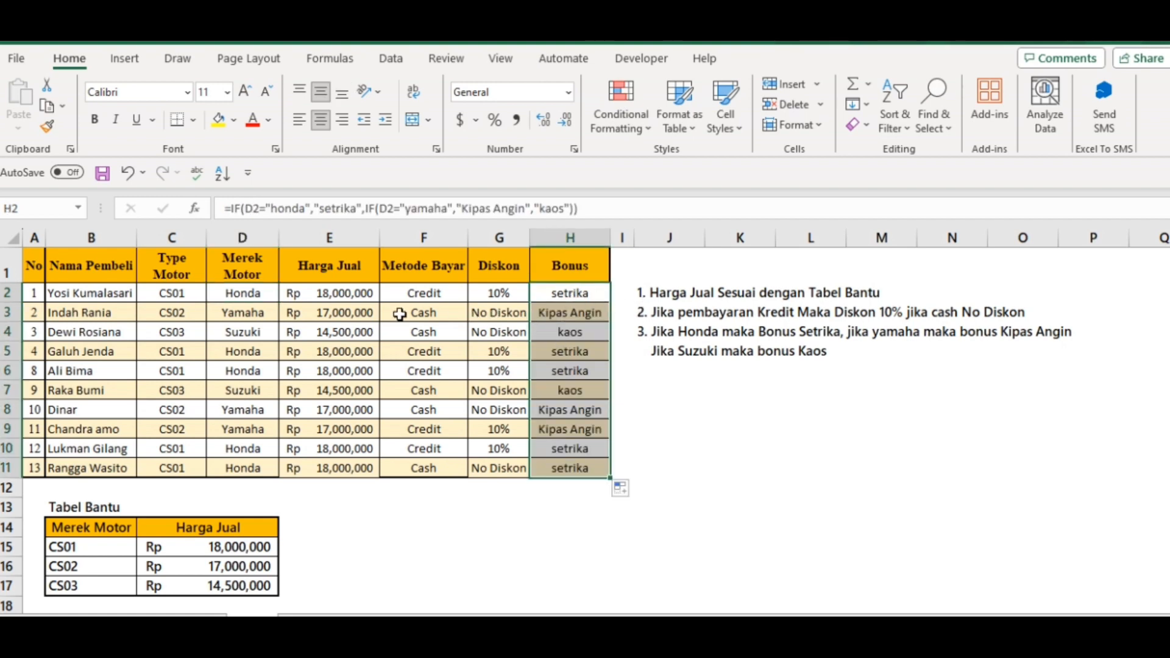
Check the Bonus formulas in H2, H3 and H4 against the motorcycle brands and the third listed rule, leaving the formulas as they are
click(238, 316)
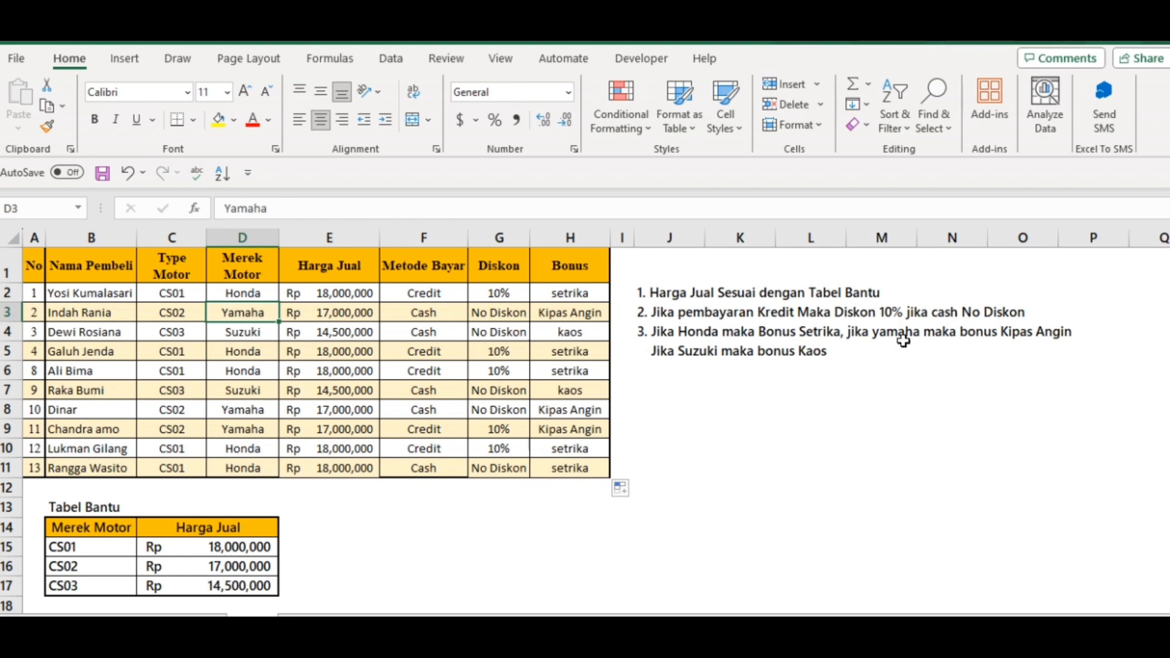
click(561, 312)
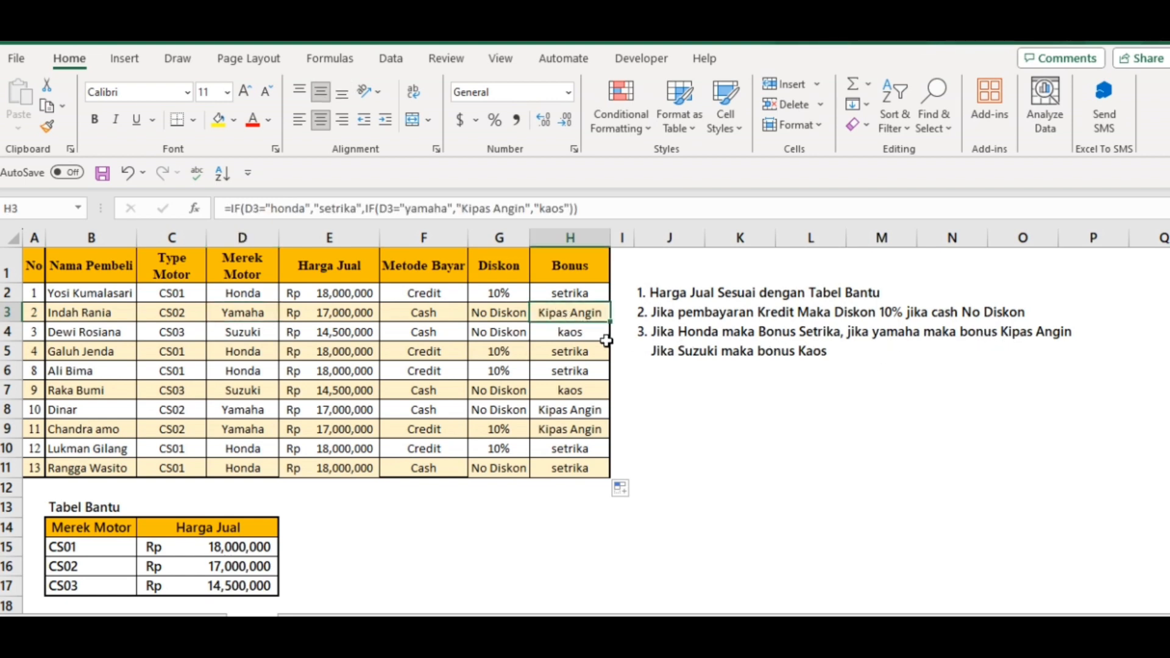
click(582, 330)
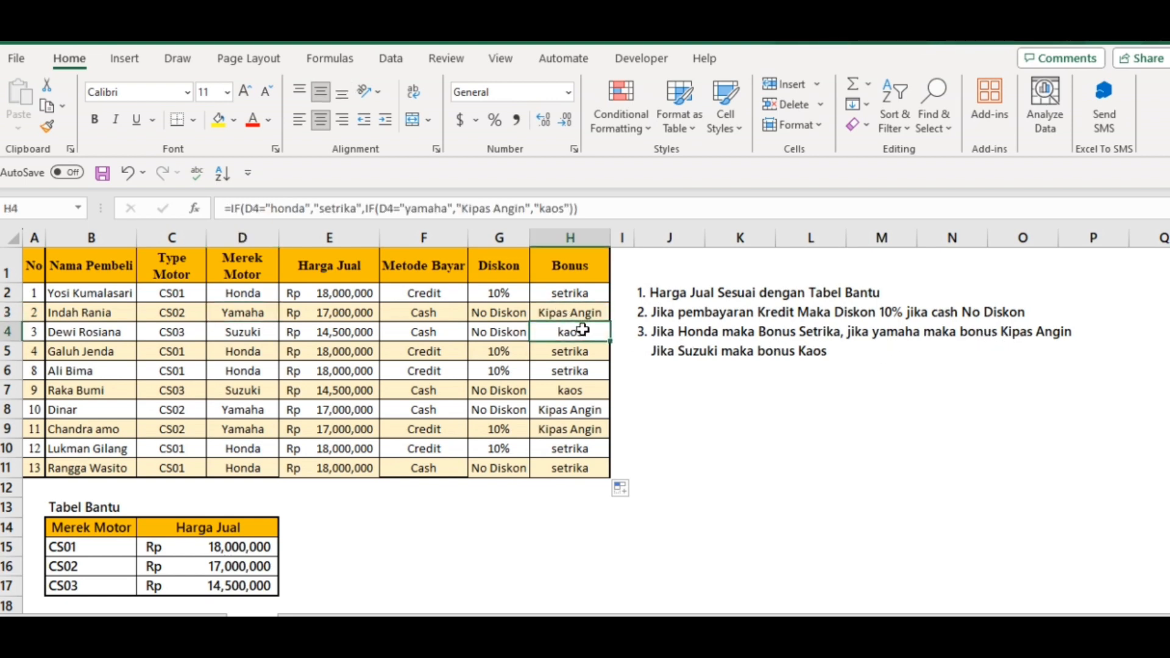
double_click(567, 295)
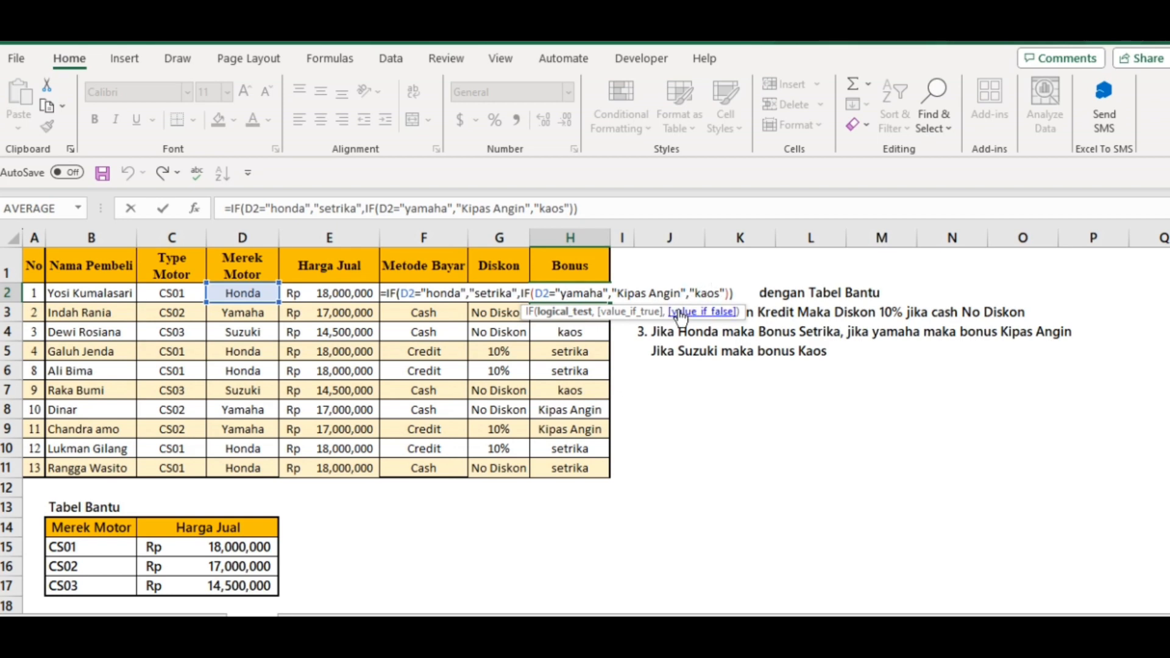
click(590, 209)
key(Return)
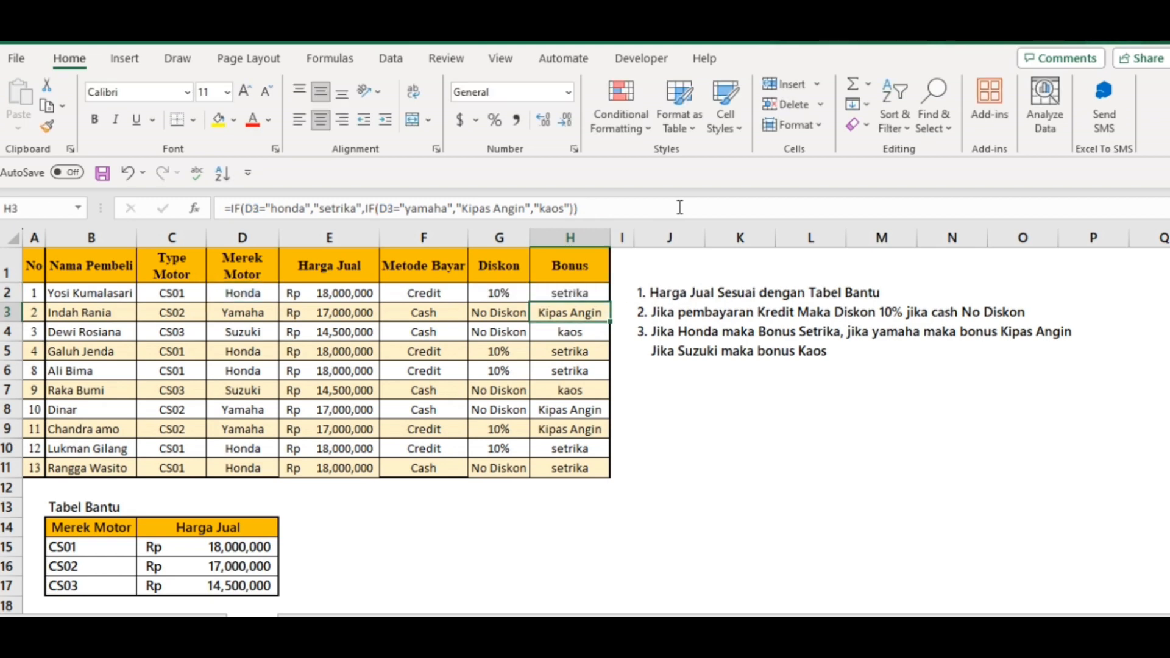
click(573, 290)
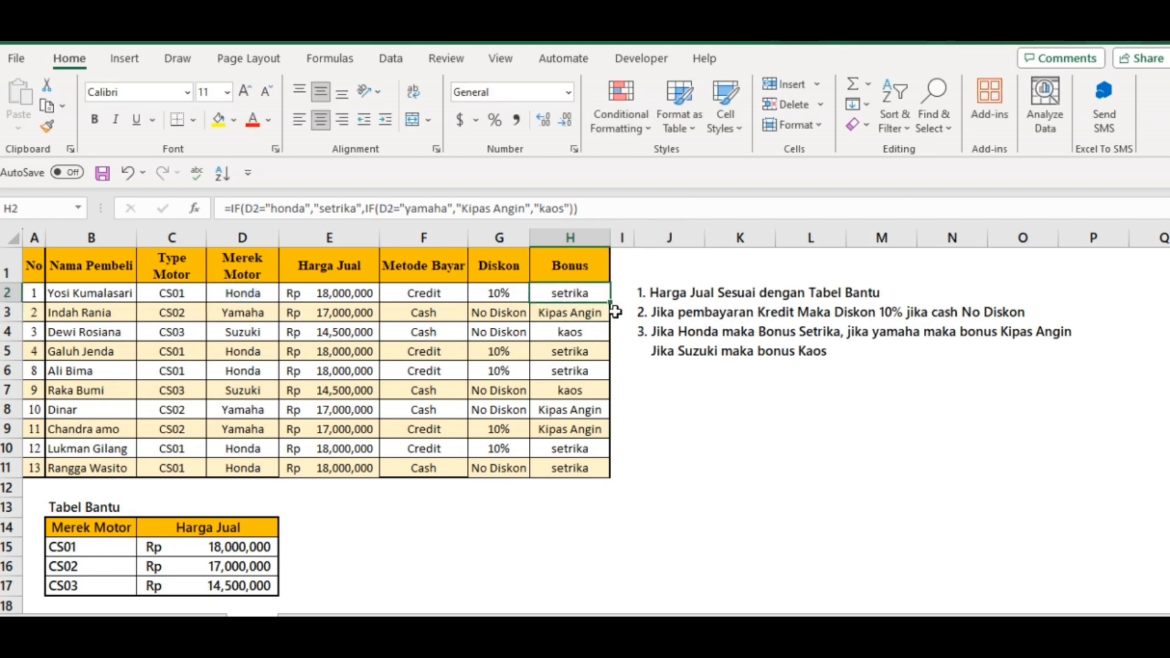
click(570, 312)
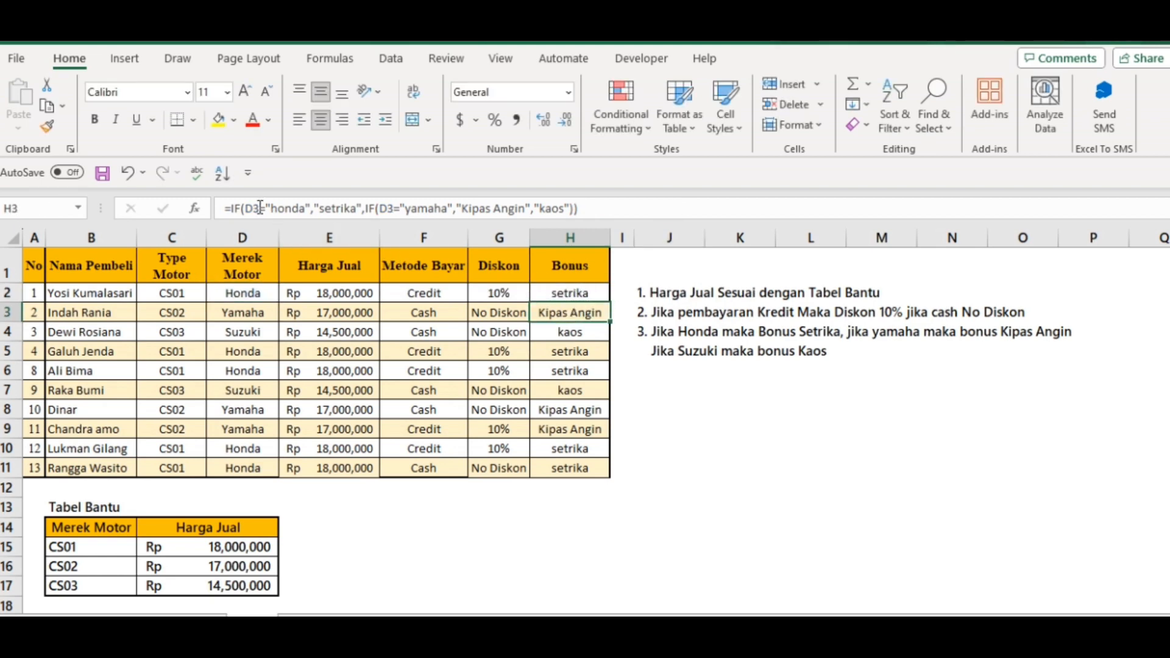
click(570, 331)
click(256, 211)
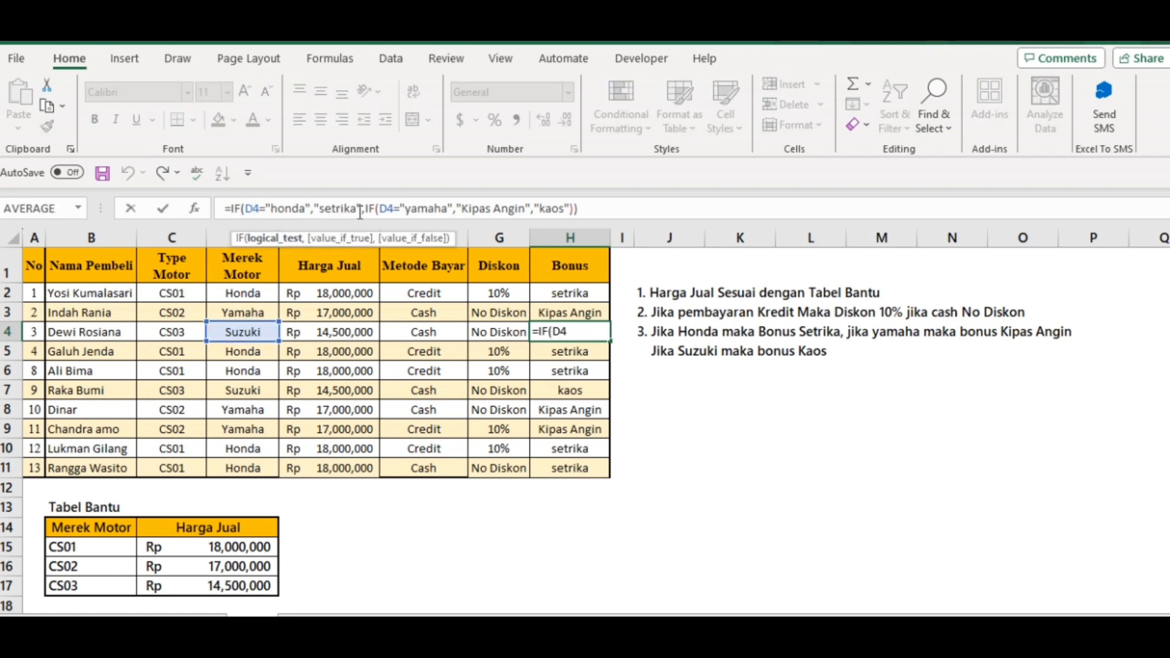
click(587, 210)
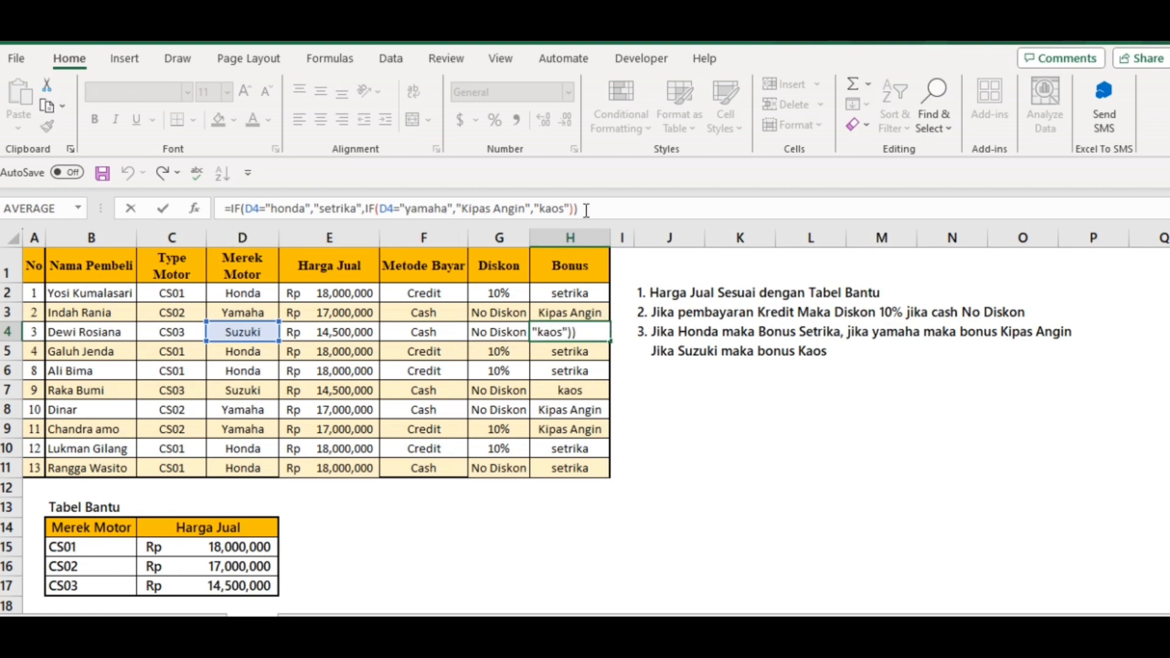
key(Return)
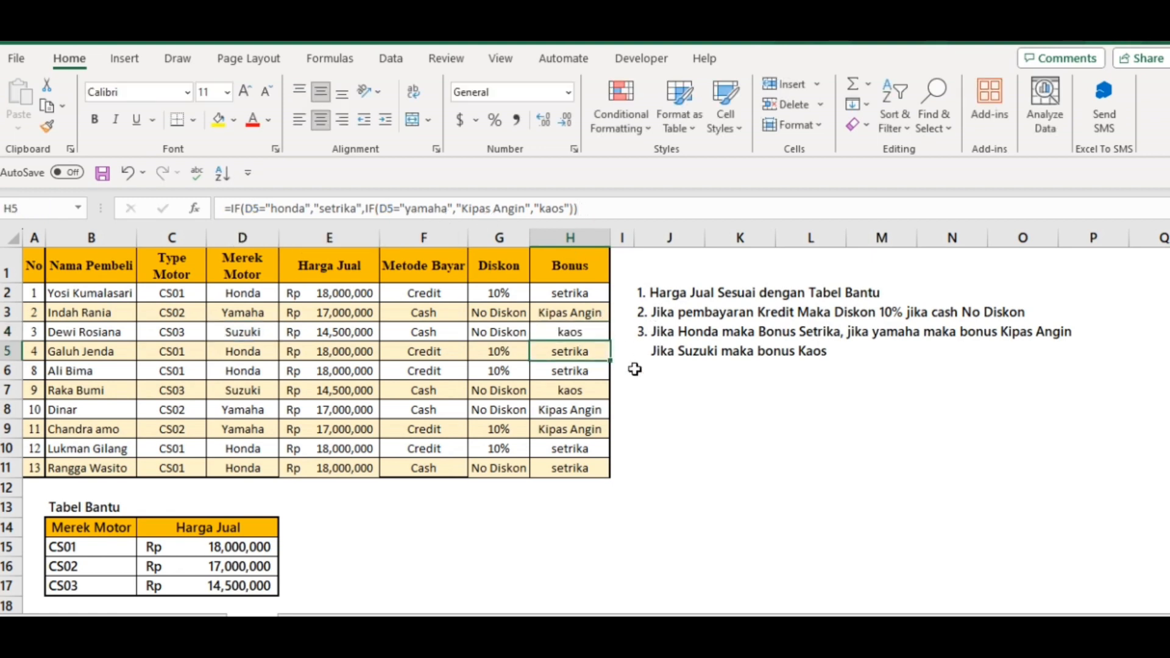